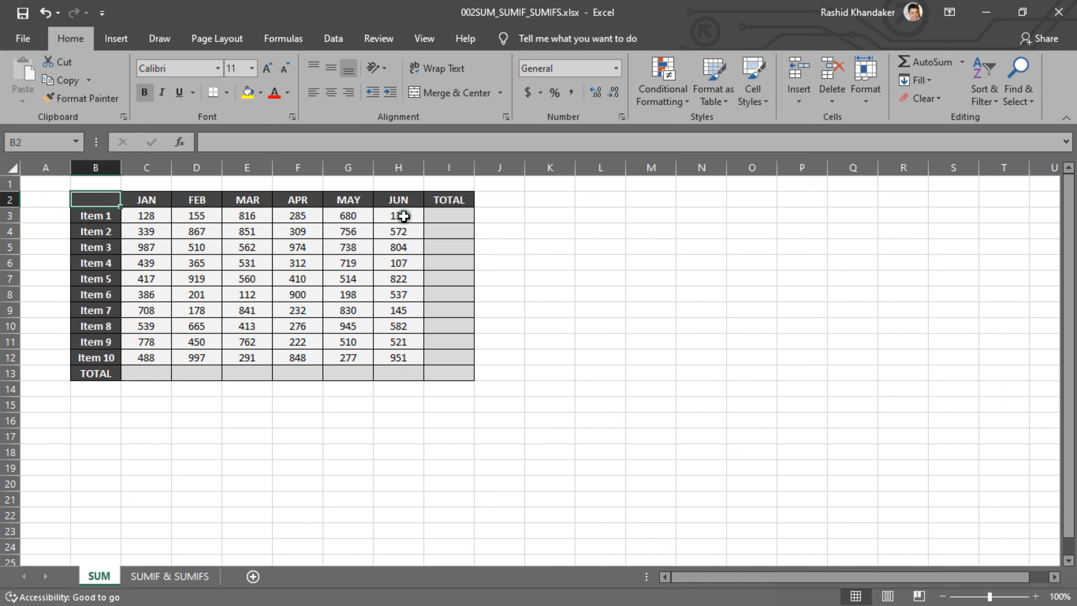
Total Item 1's months with =SUM(C3:H3) in I3 and fill the formula down through I12 for Item 10
click(440, 216)
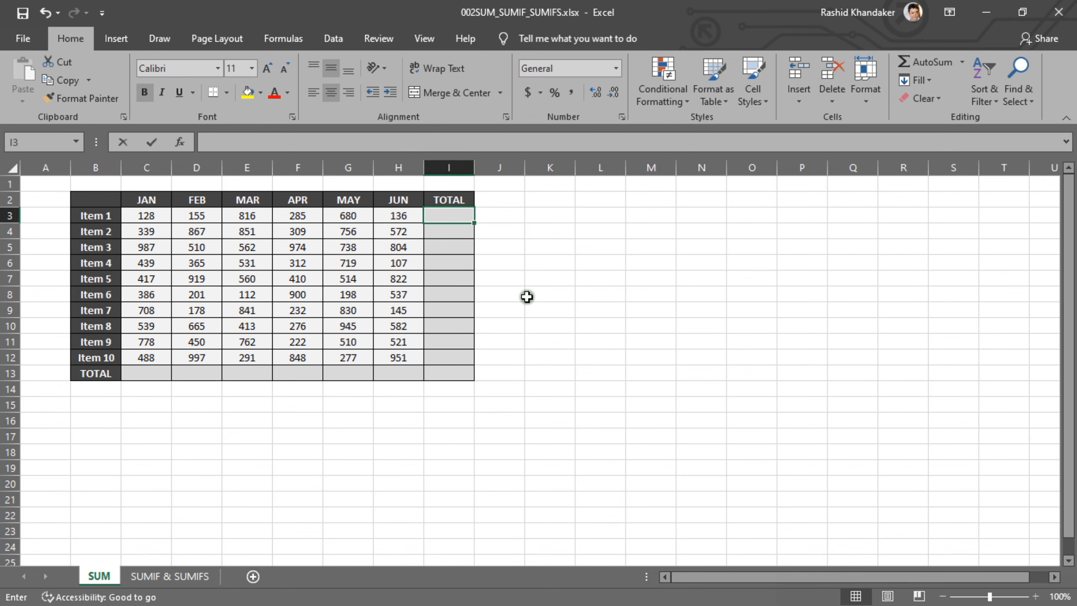
key(alt+equal)
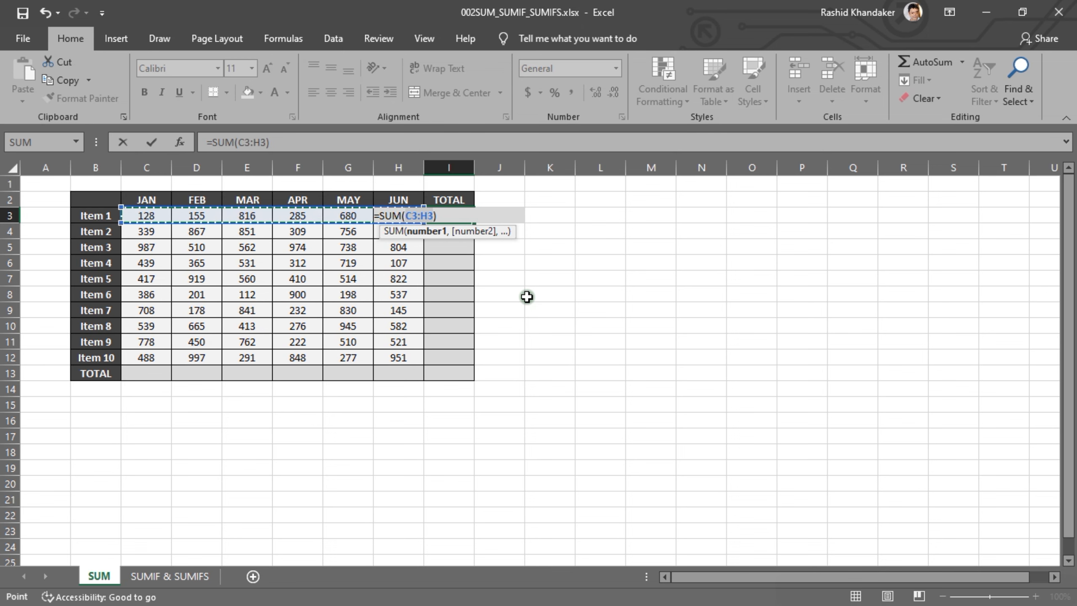
key(Return)
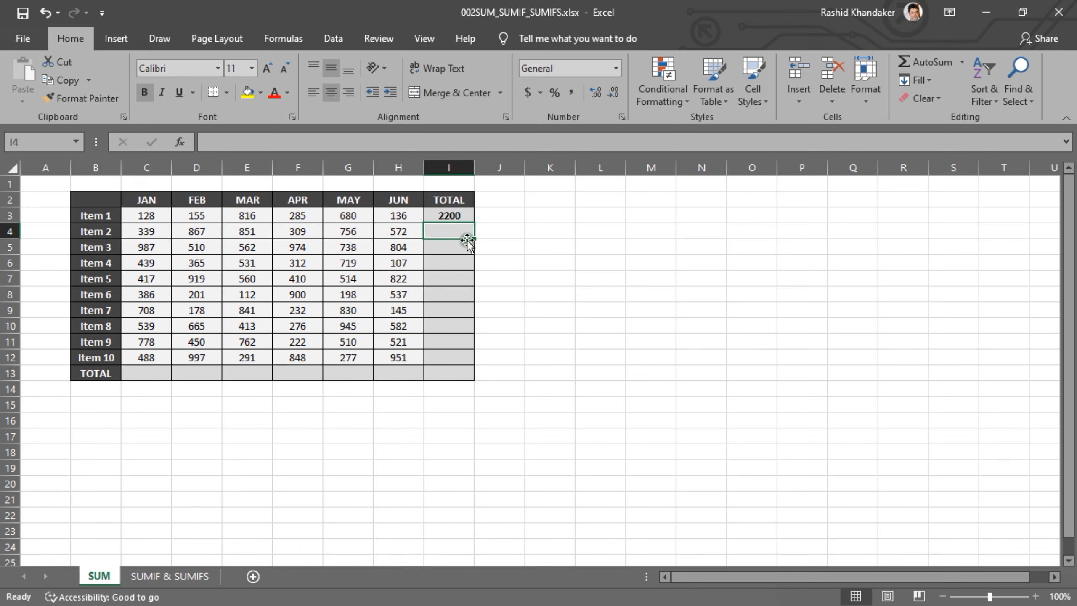
click(472, 216)
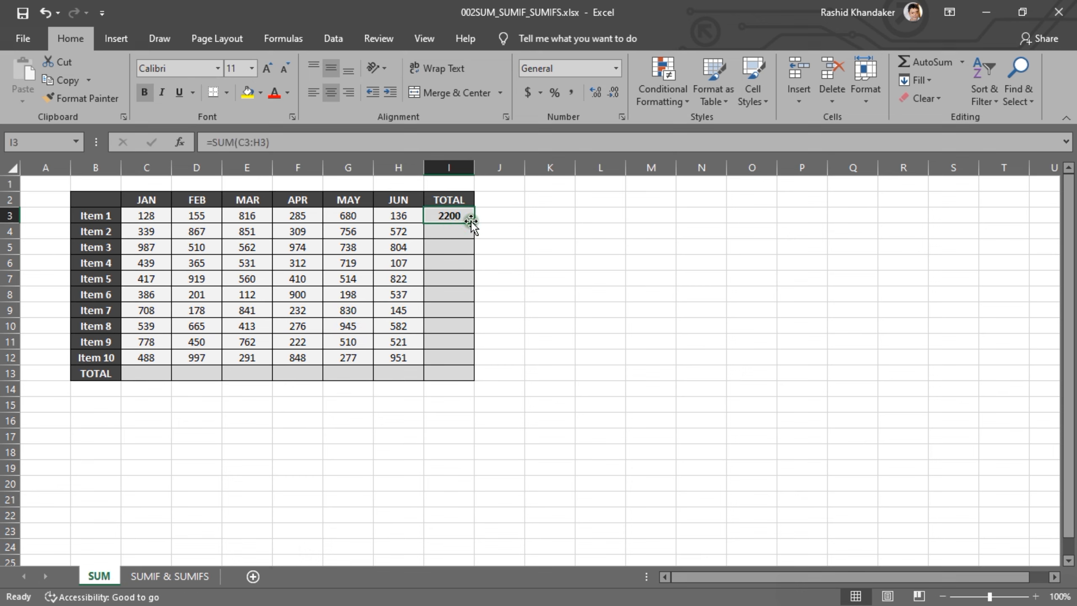
drag(474, 222, 472, 361)
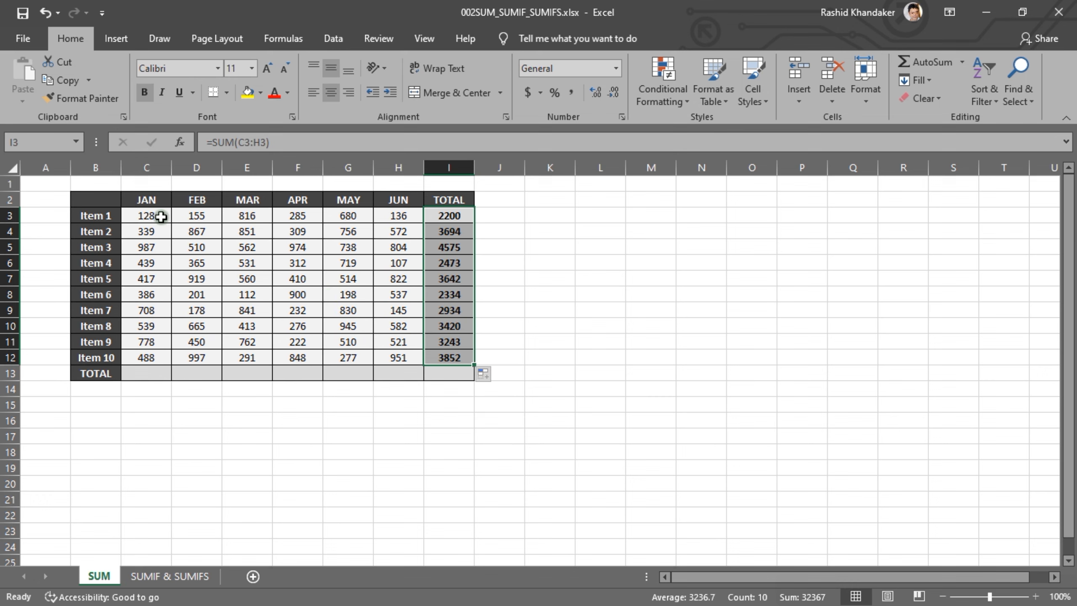
Total the JAN column with =SUM(C3:C12) in C13 using AutoSum and fill the formula across to JUN in H13
click(147, 373)
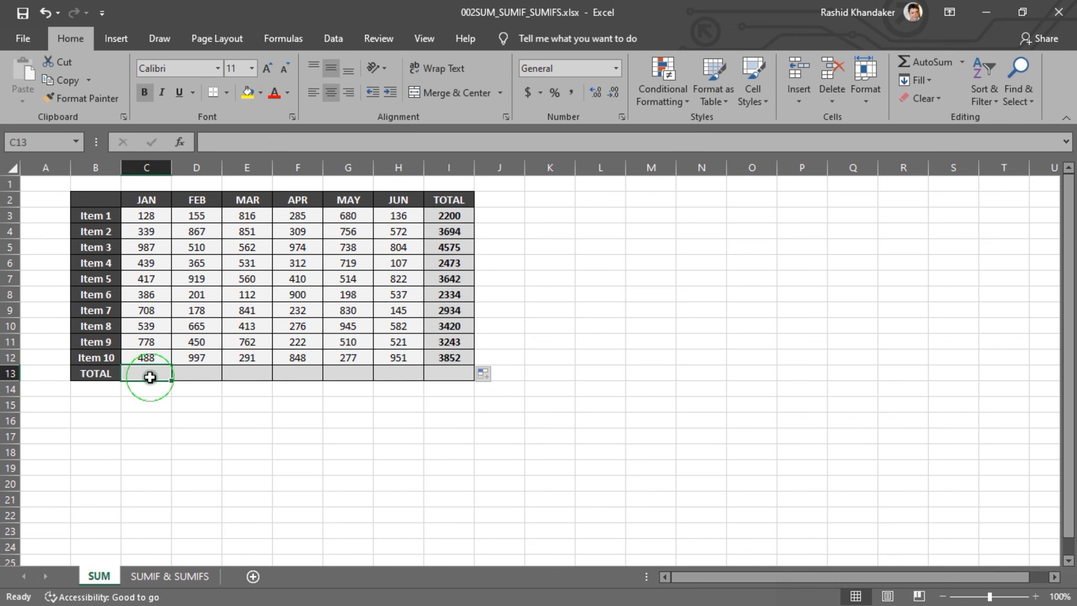
click(931, 57)
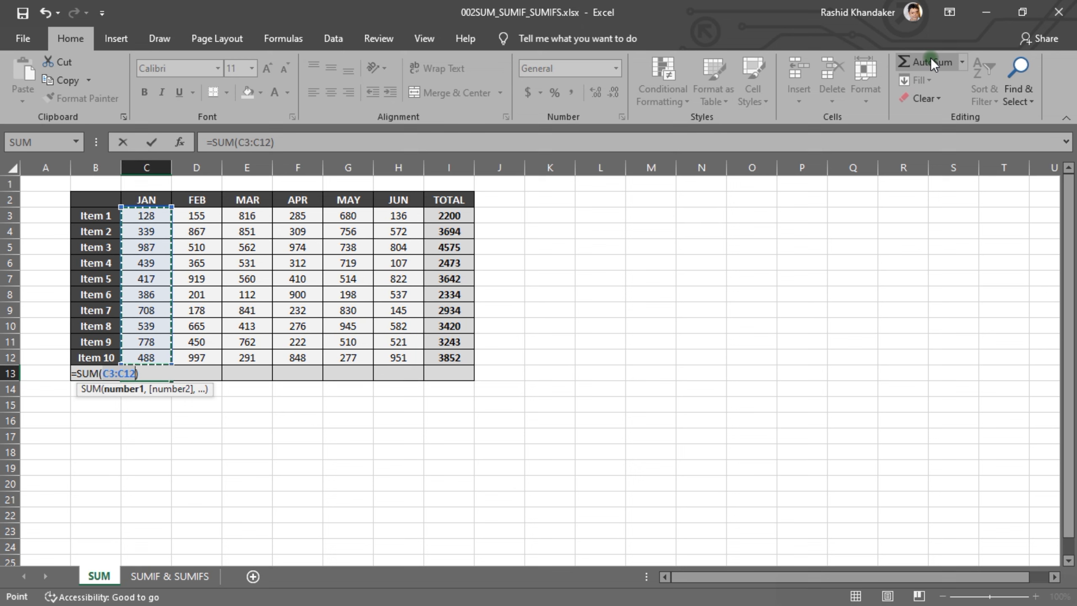
key(Return)
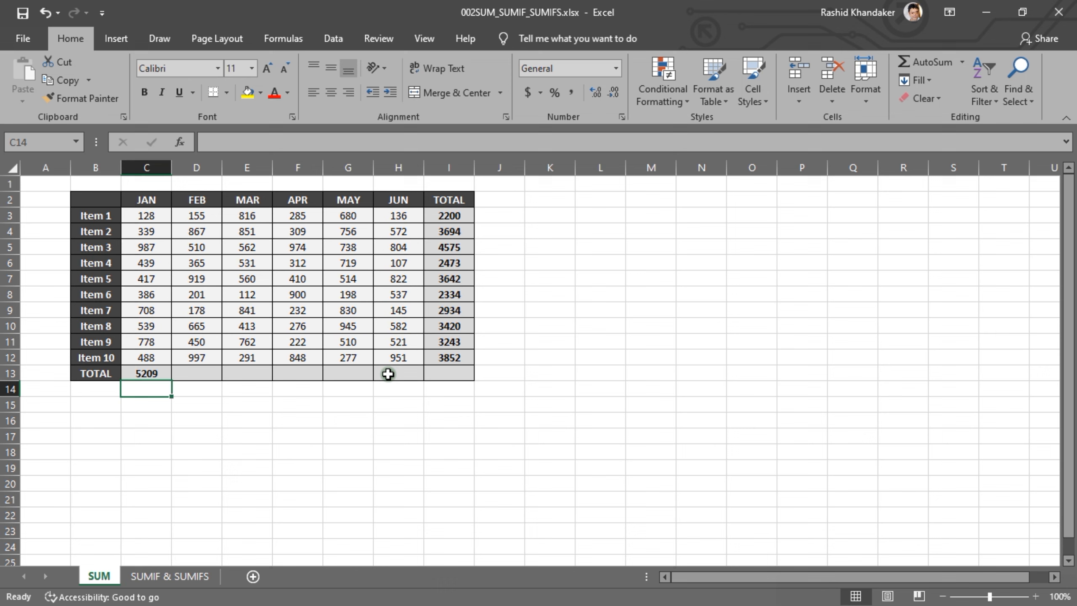
click(148, 374)
drag(169, 381, 411, 380)
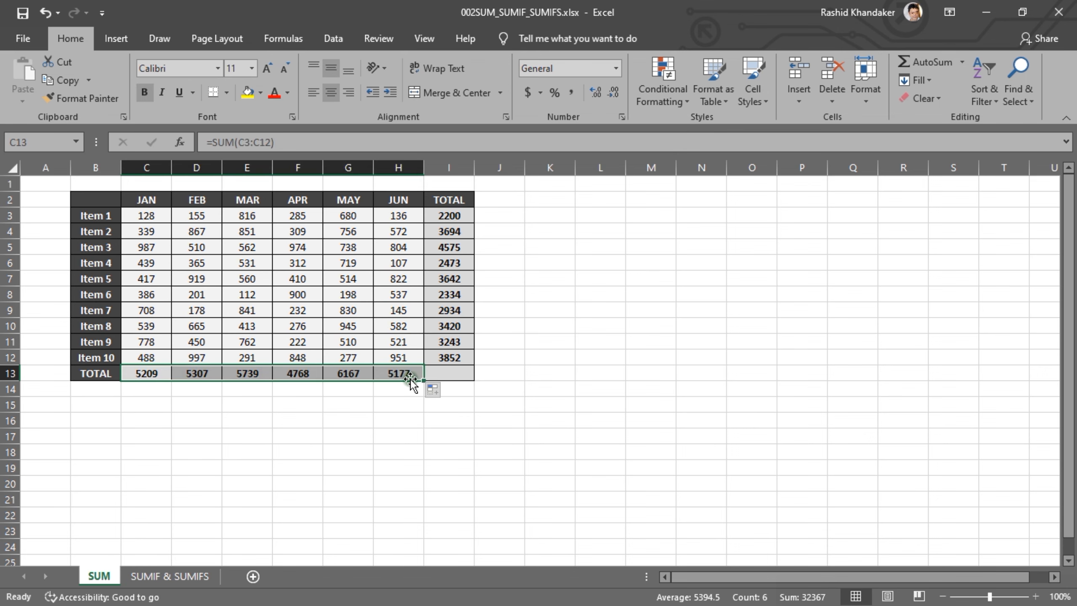
Enter a SUM formula in cell K4 that adds the JAN values in C3:C12
drag(142, 215, 147, 353)
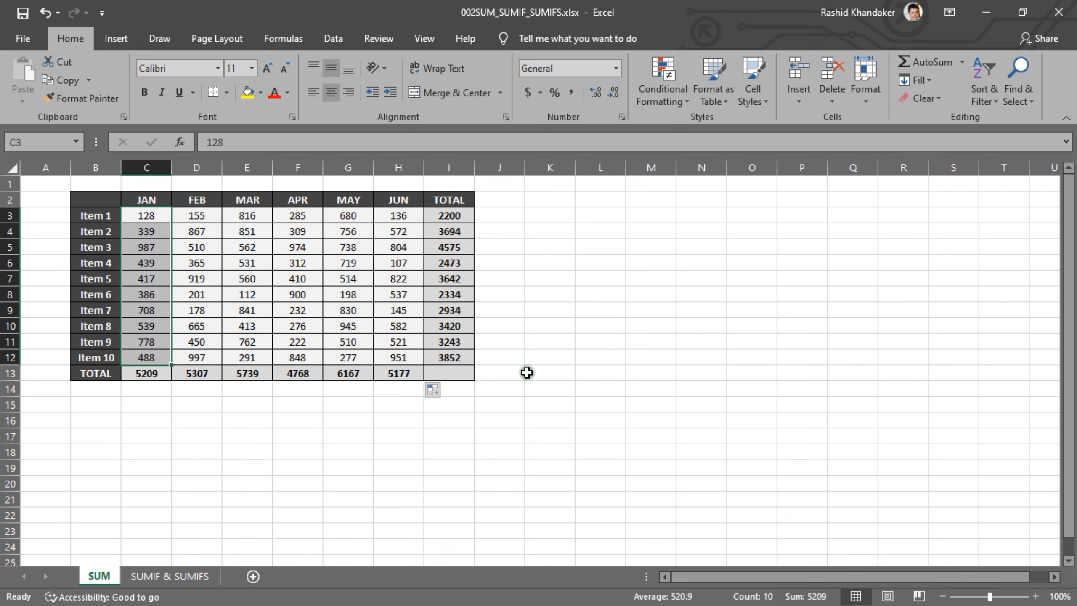
click(558, 231)
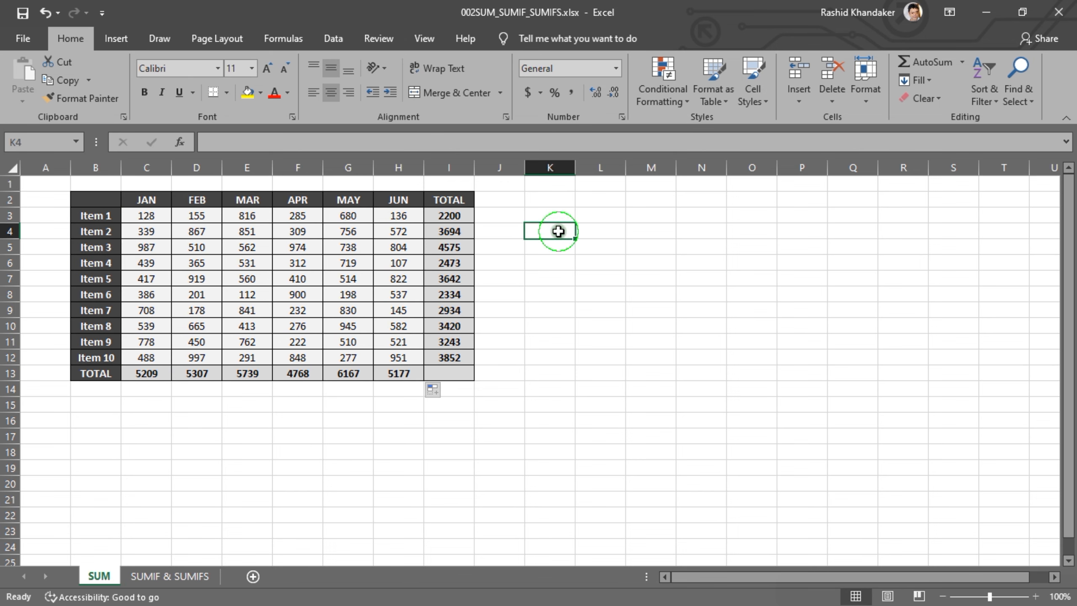
text(=)
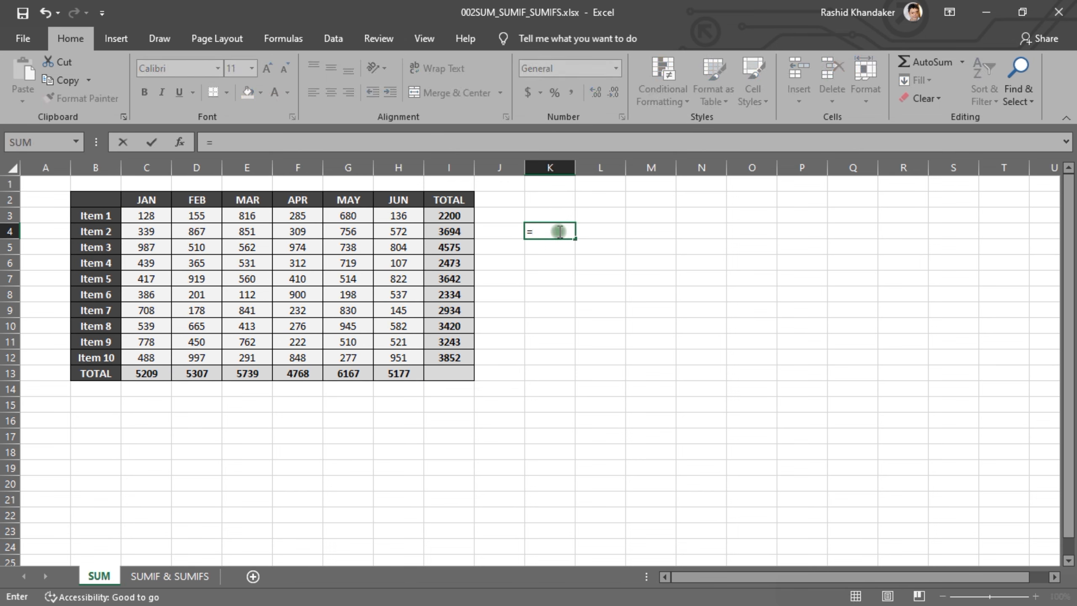
text(sum)
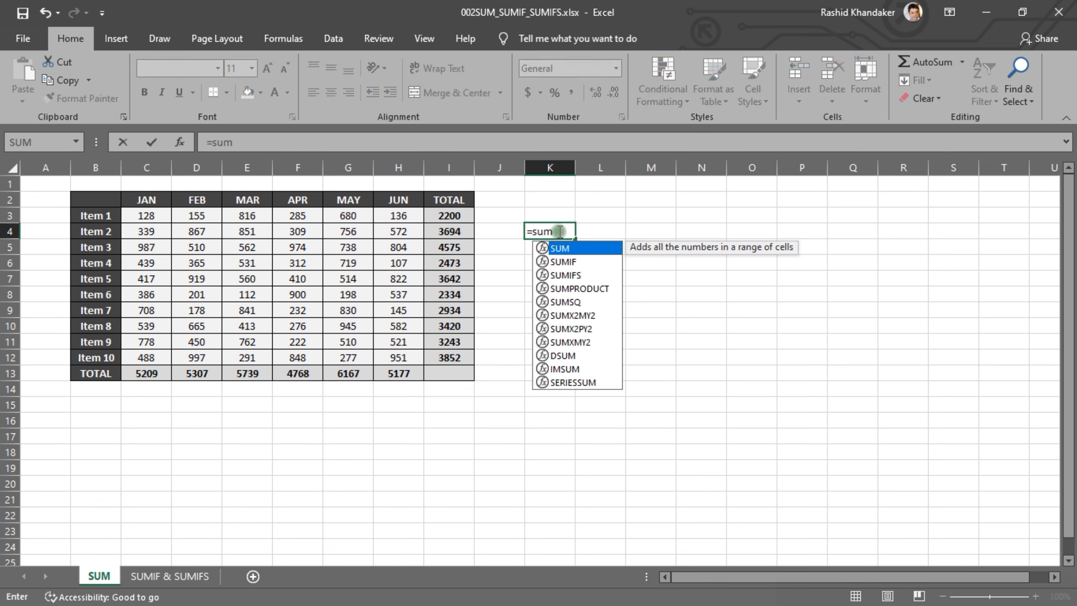
key(Tab)
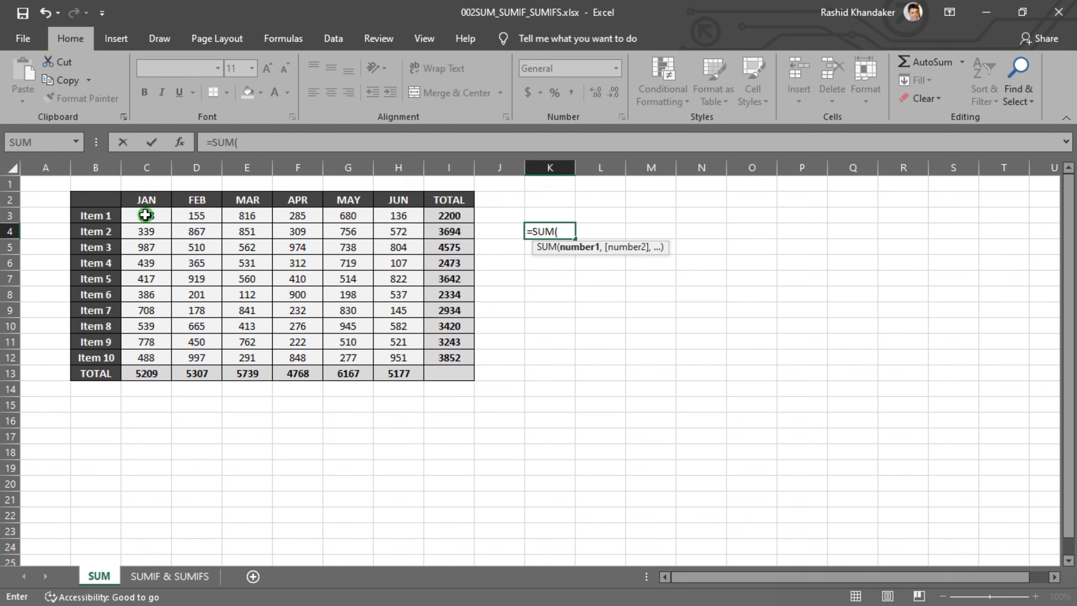
drag(148, 214, 148, 355)
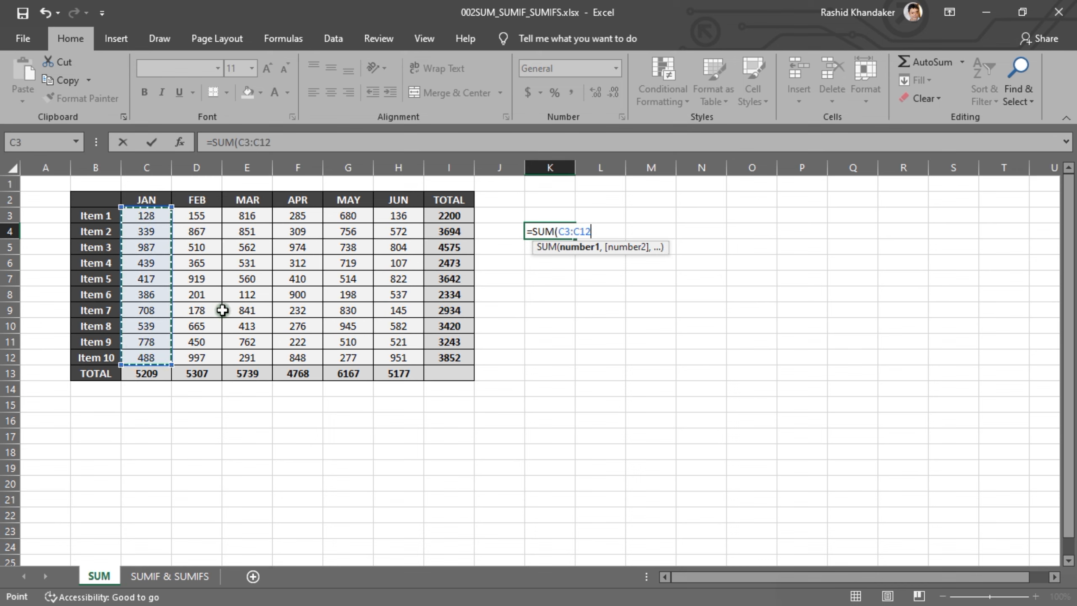
key(Return)
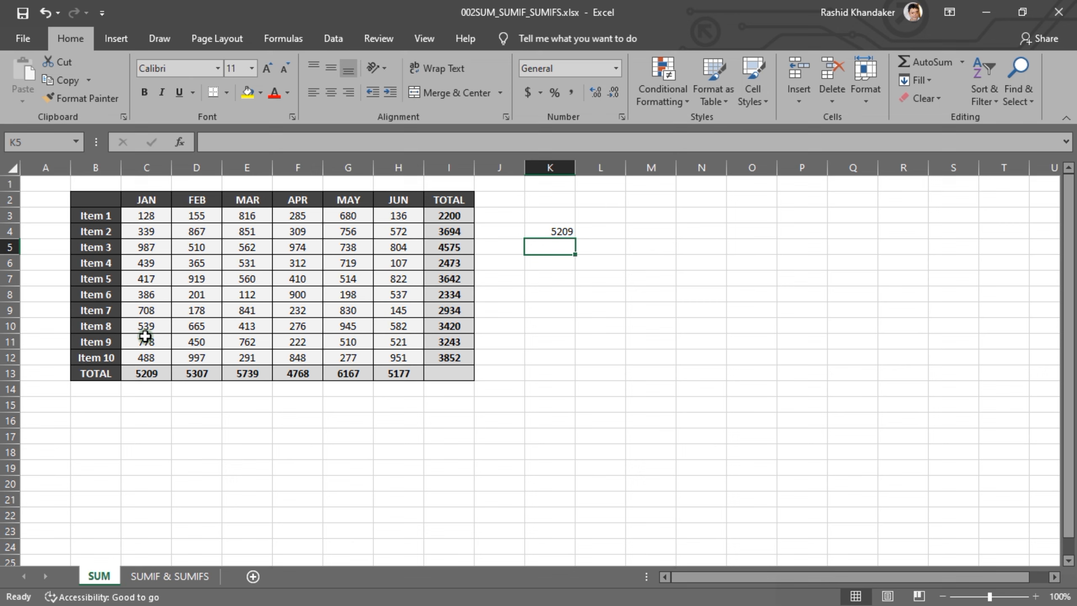
Change the K4 formula to add both the JAN and FEB values: =SUM(C3:C12,D3:D12)
click(553, 231)
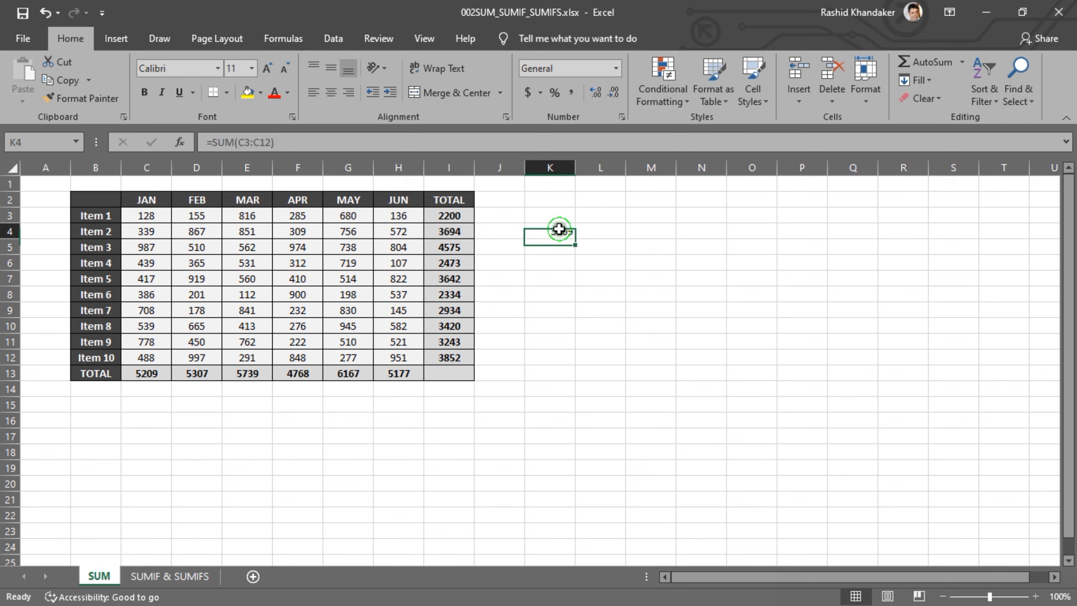
double_click(532, 231)
click(591, 232)
key(BackSpace)
key(BackSpace)
key(BackSpace)
key(BackSpace)
key(BackSpace)
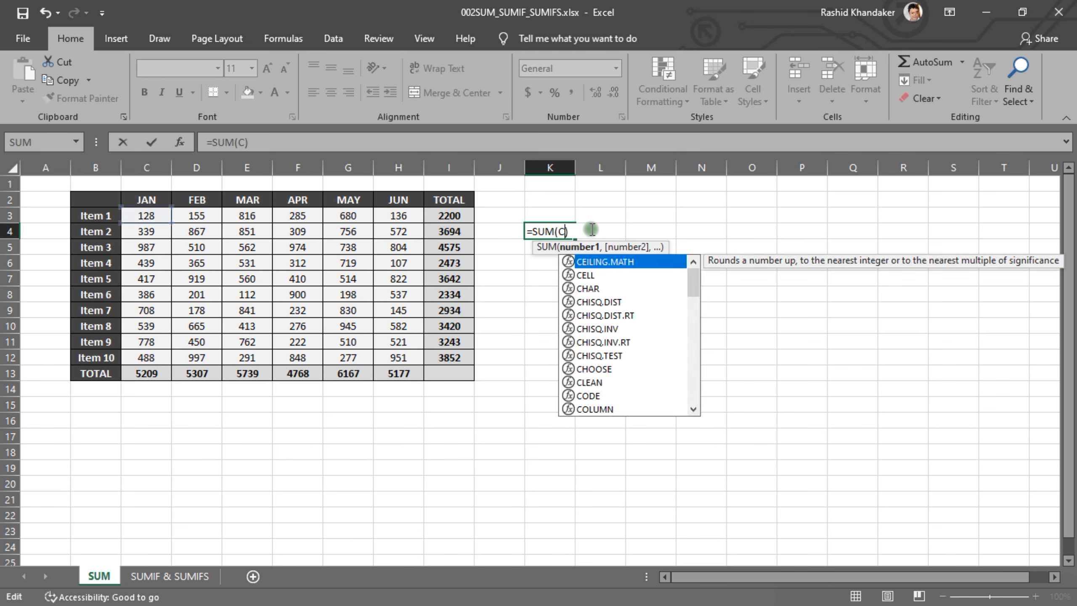
key(BackSpace)
drag(147, 215, 139, 352)
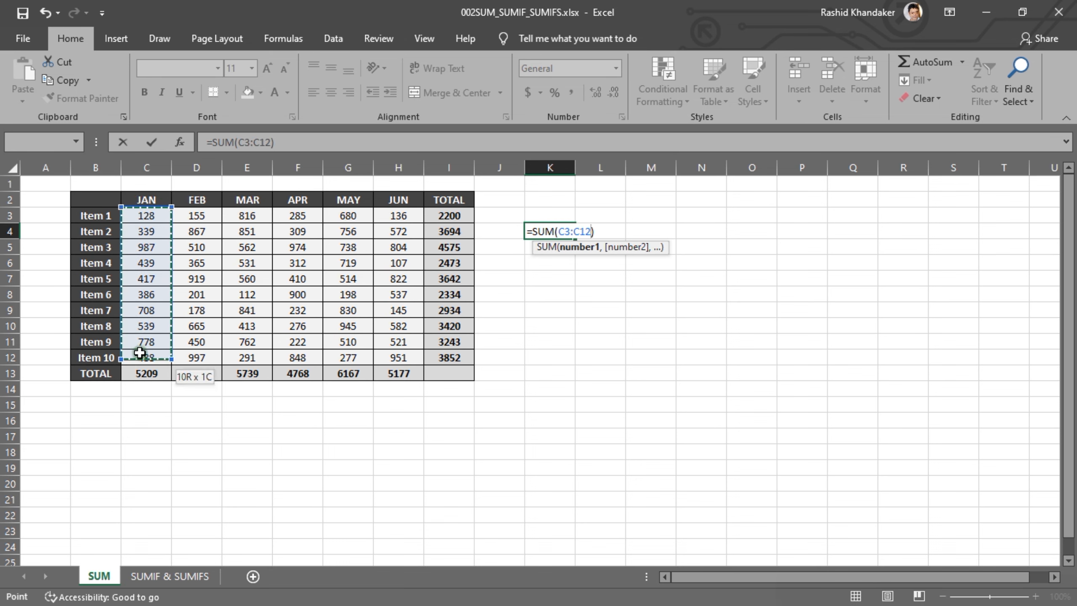
text(,)
drag(196, 217, 197, 356)
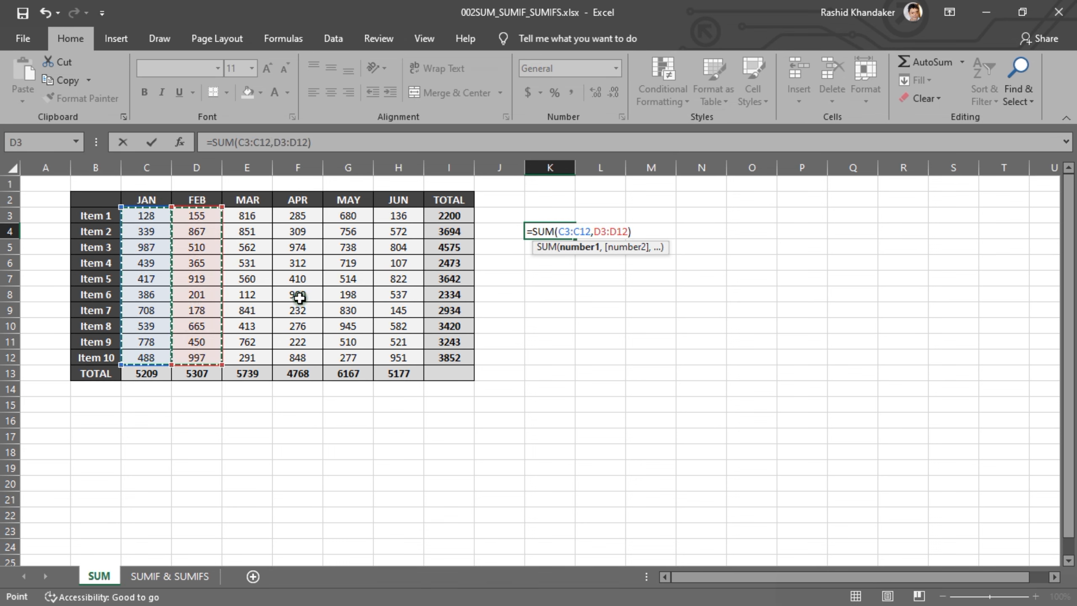
key(Return)
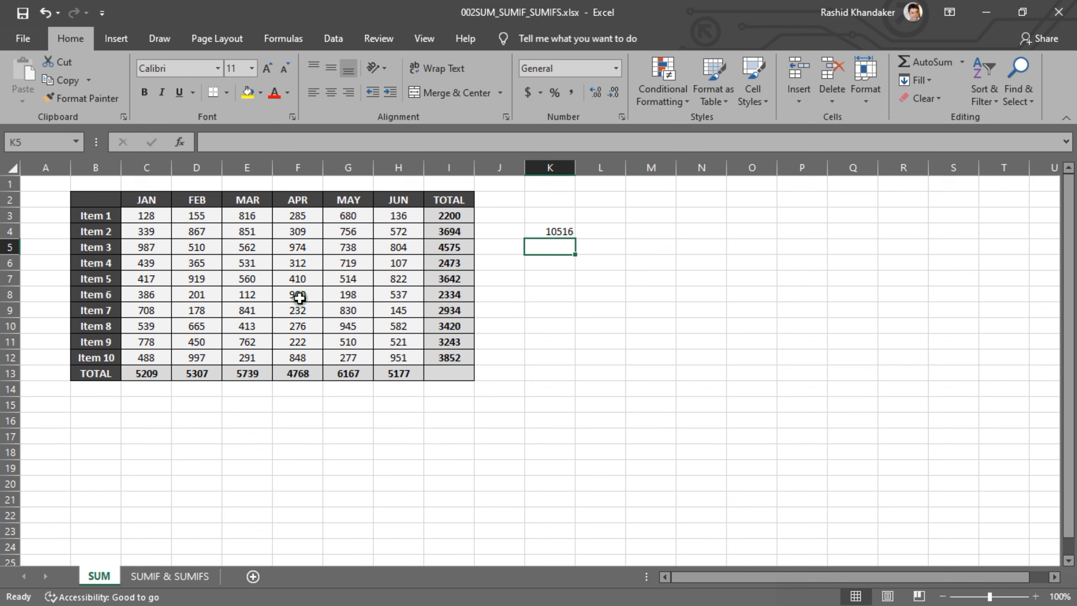
Replace the ranges in the K4 formula so it reads =SUM(C3:C12,D3:H3,D5,E7:H12)
double_click(560, 232)
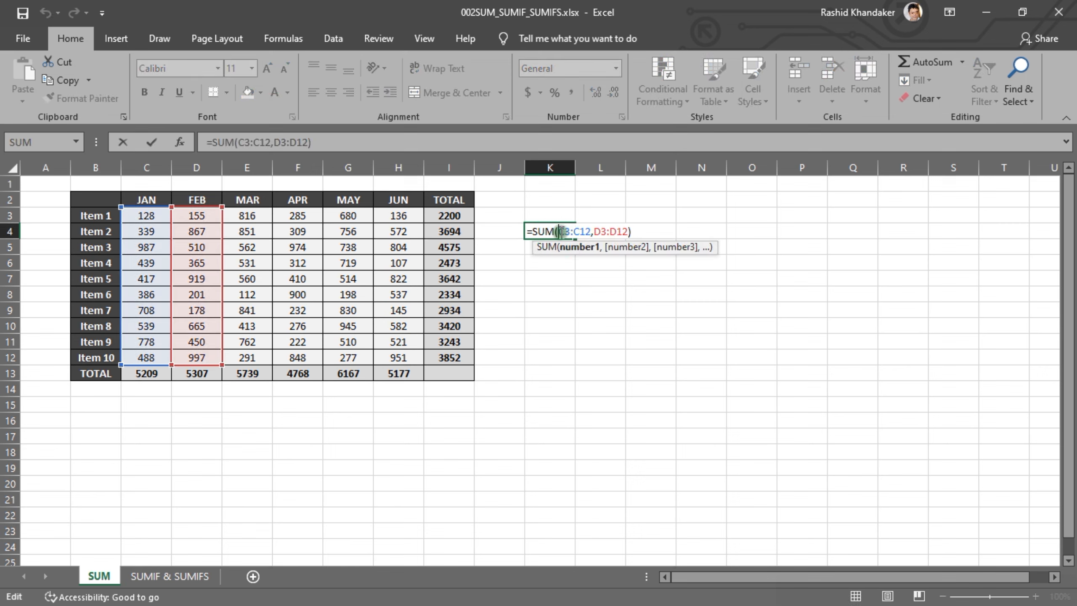
click(624, 232)
key(BackSpace)
key(BackSpace)
key(BackSpace)
key(BackSpace)
key(BackSpace)
key(BackSpace)
key(BackSpace)
key(BackSpace)
key(BackSpace)
key(BackSpace)
key(BackSpace)
key(BackSpace)
key(BackSpace)
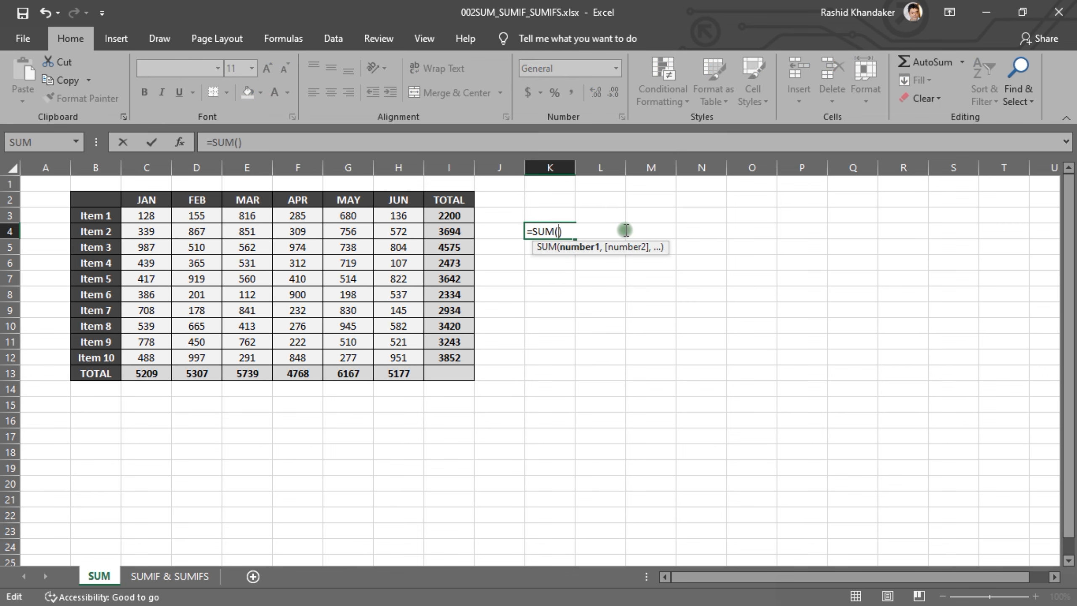
drag(152, 220, 144, 356)
text(,)
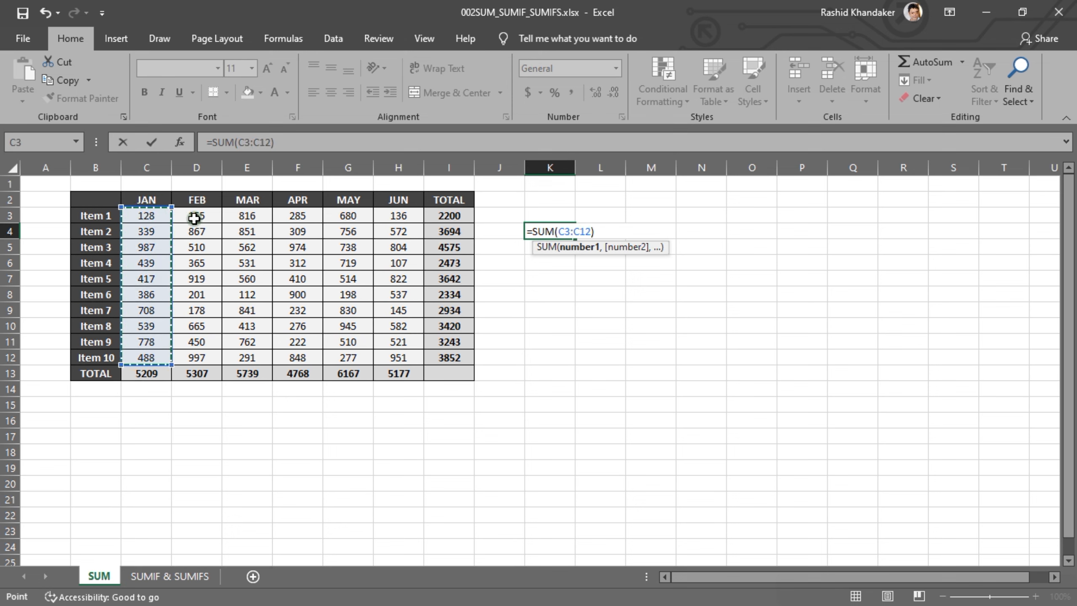
drag(199, 215, 397, 214)
text(,)
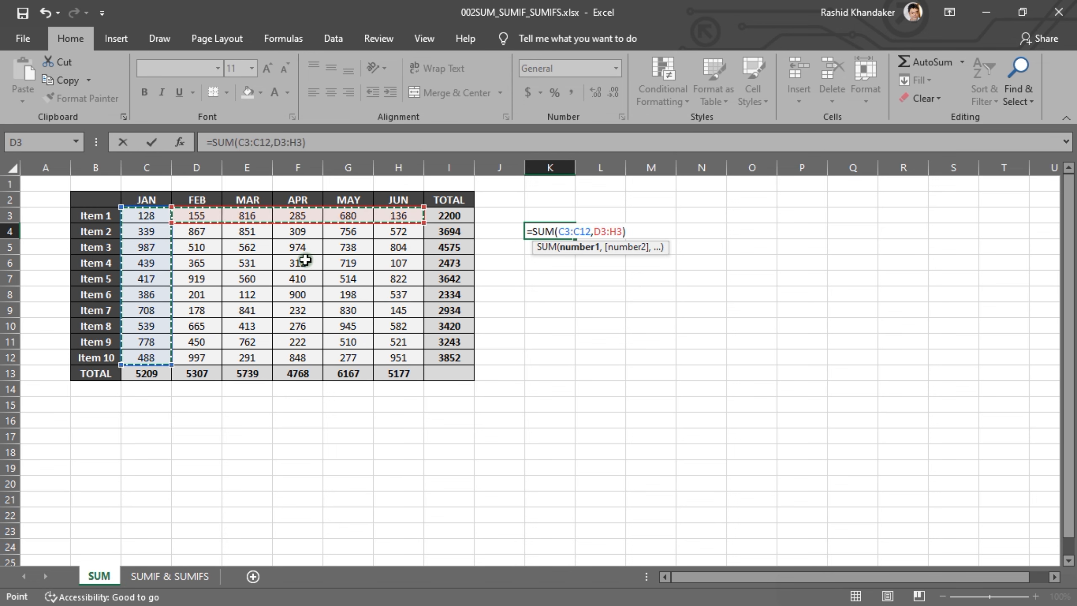
click(198, 248)
text(,)
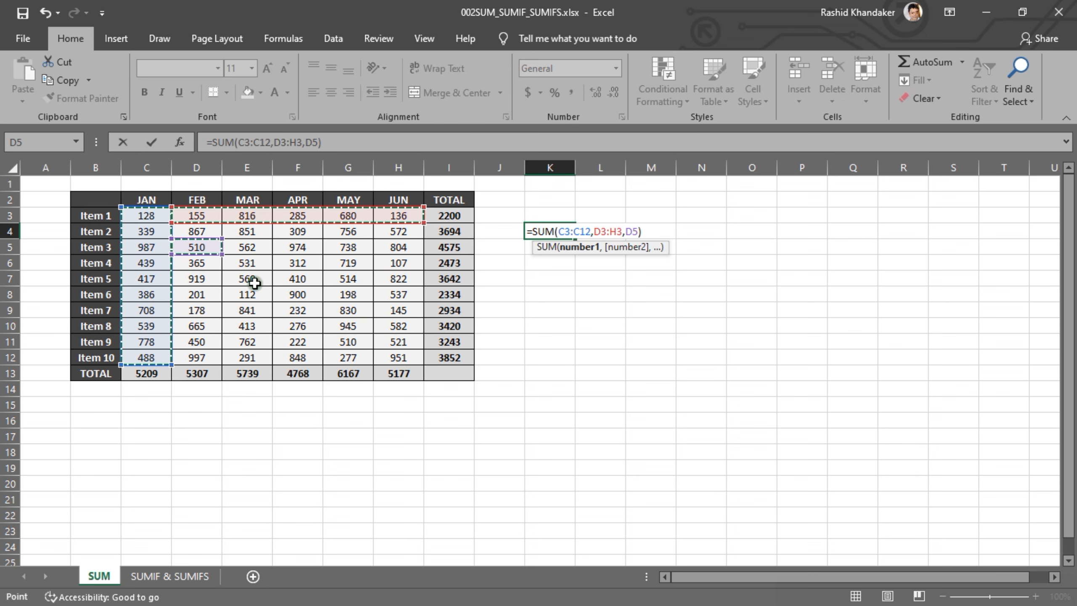
drag(250, 282, 405, 351)
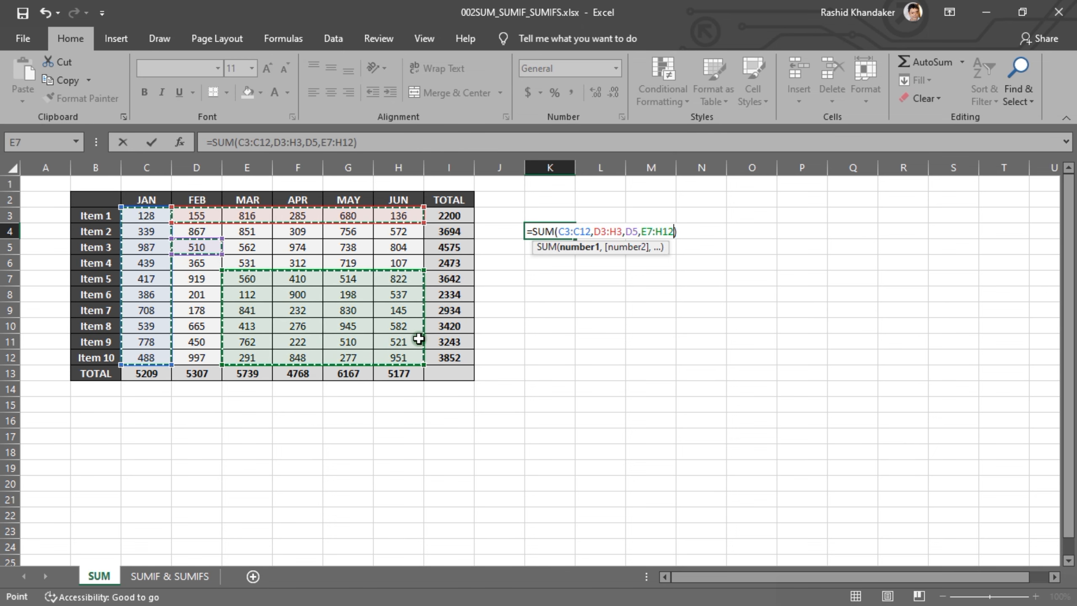
key(Return)
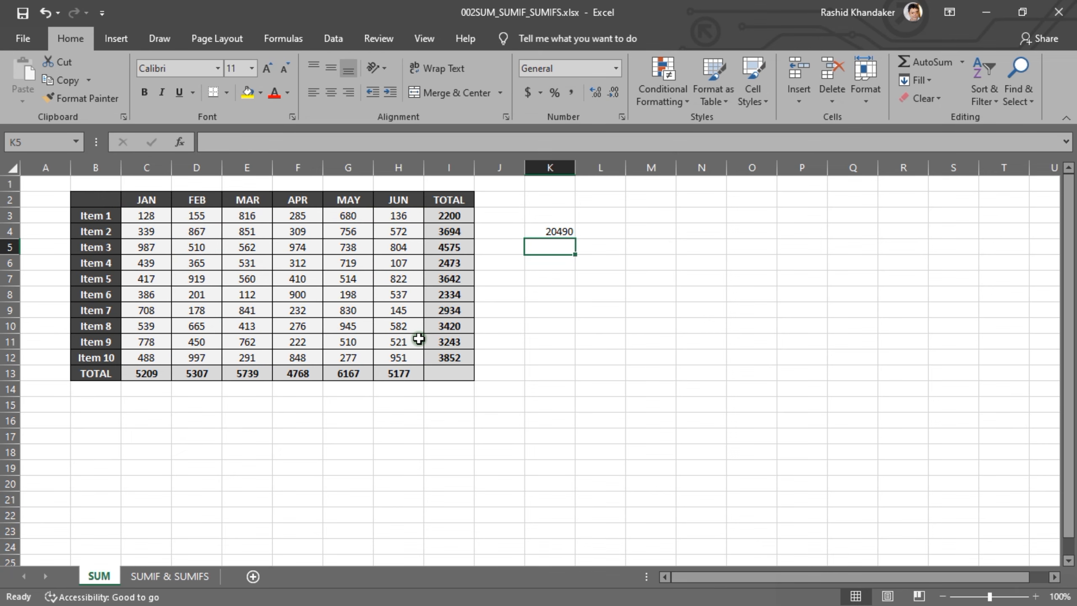
On the SUMIF & SUMIFS sheet, start a SUMIF formula in K6 with the Product values C3:C38 as the range
click(184, 577)
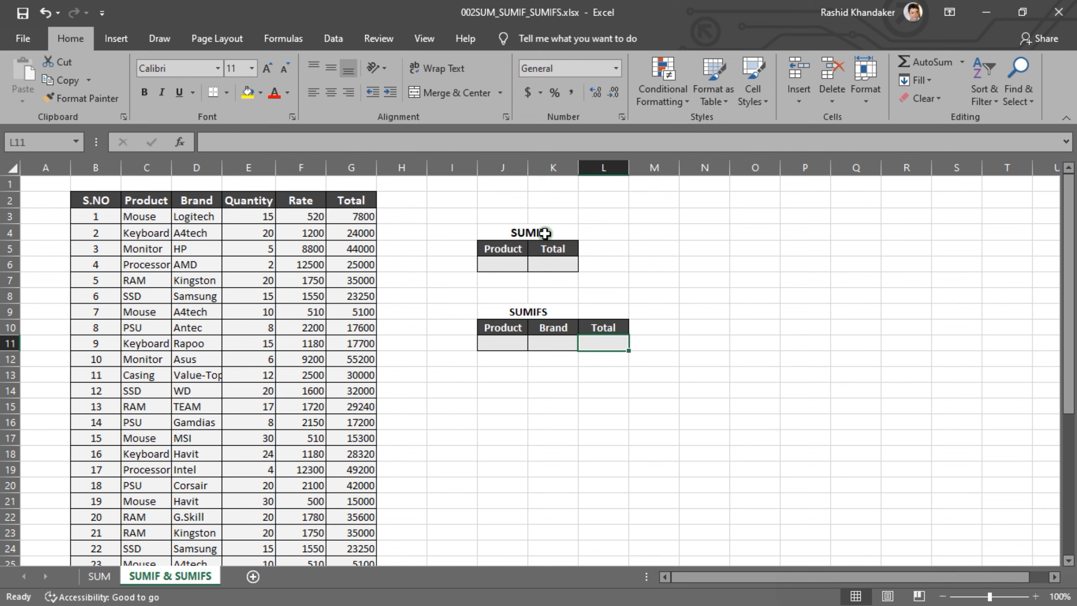
click(545, 263)
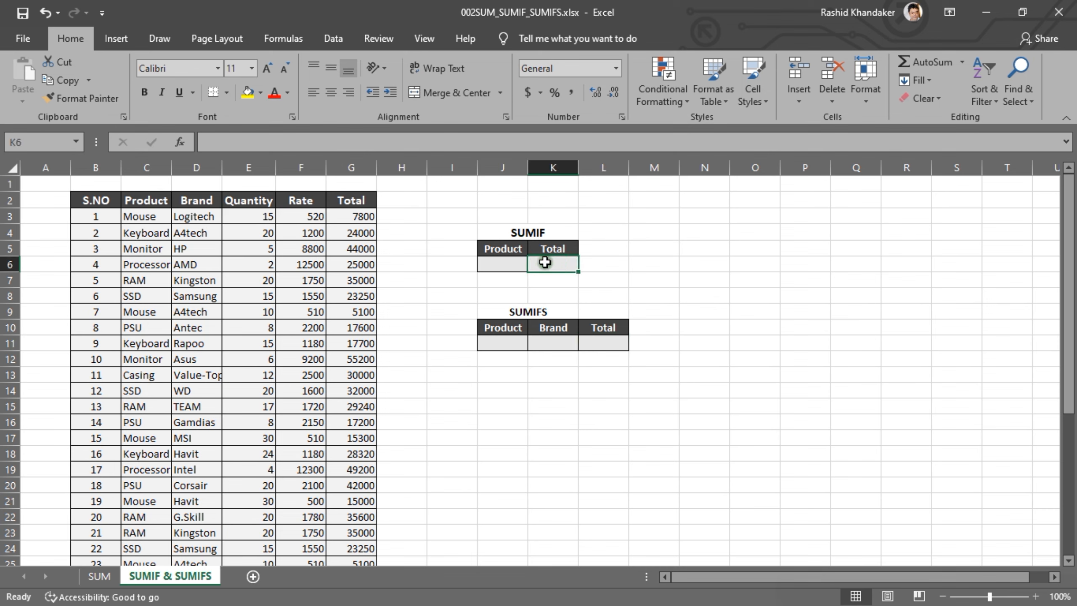
text(=sumif)
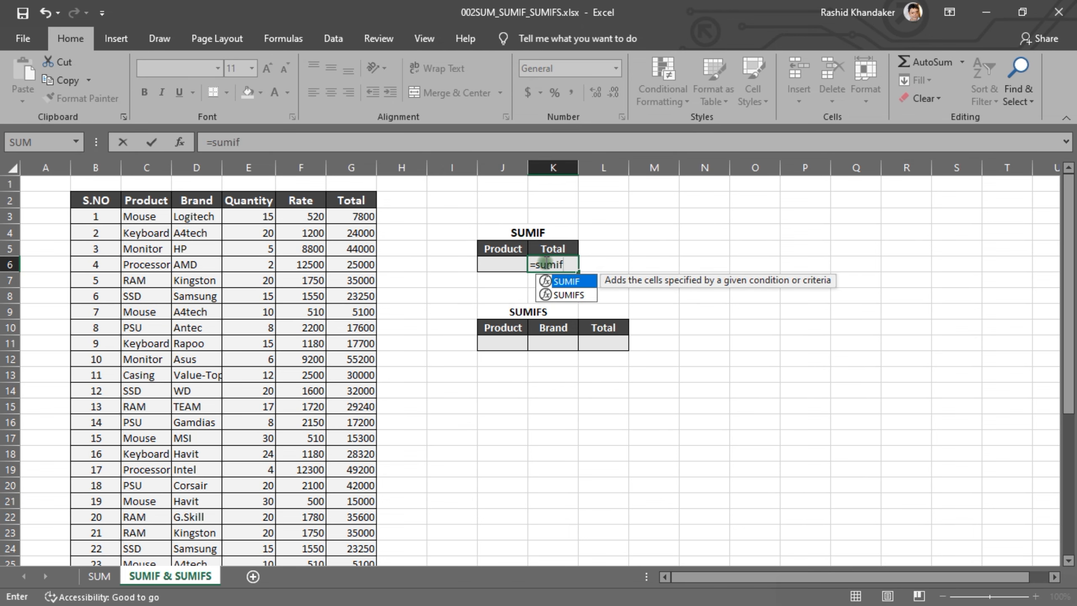
key(Tab)
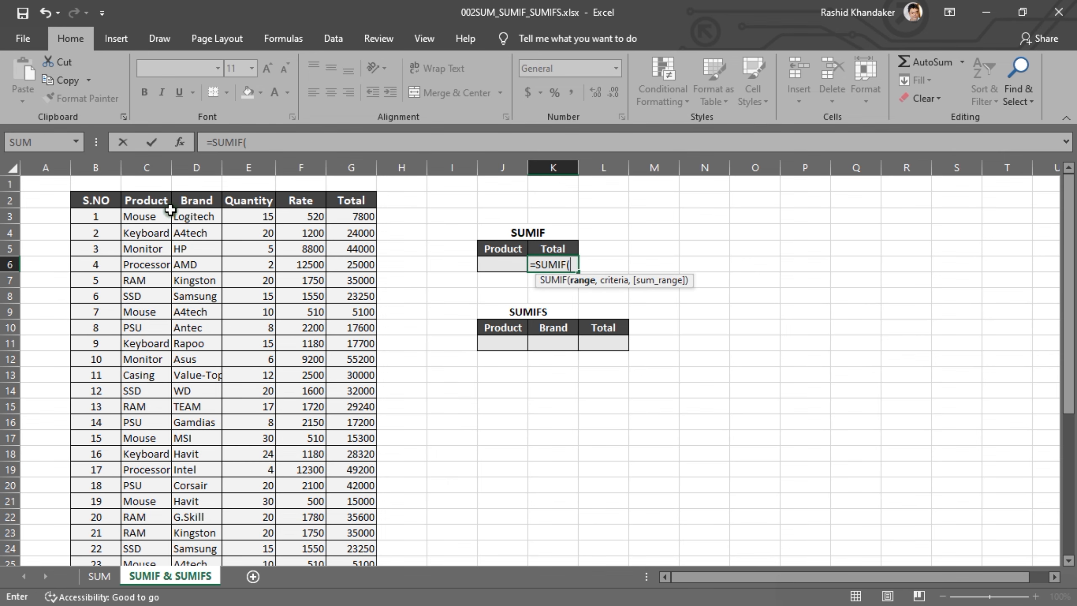
click(153, 217)
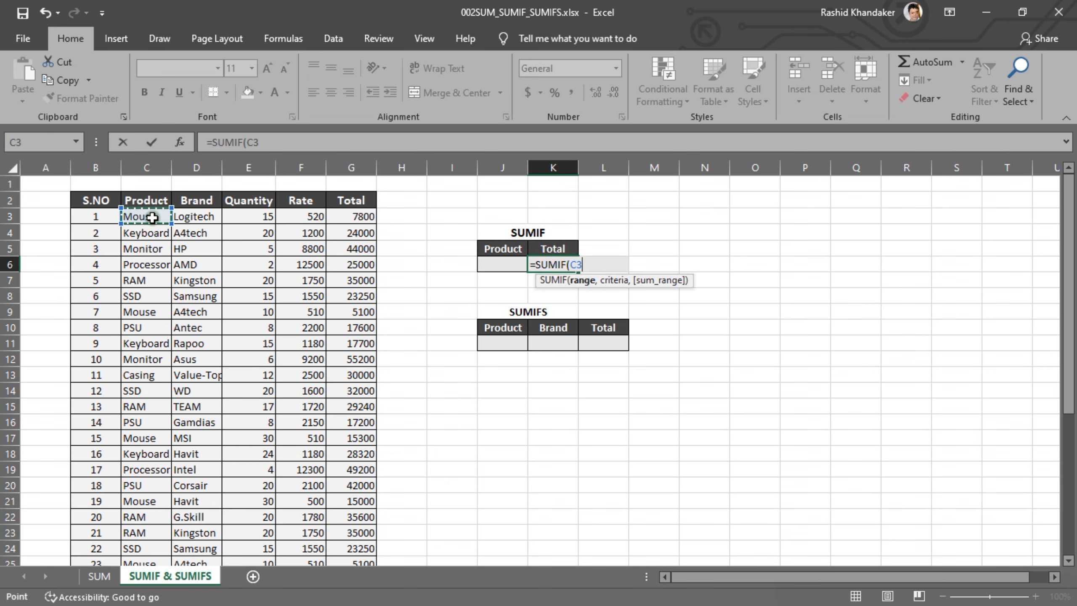
key(ctrl+shift+Down)
scroll(457, 260, up, 3)
scroll(457, 260, up, 1)
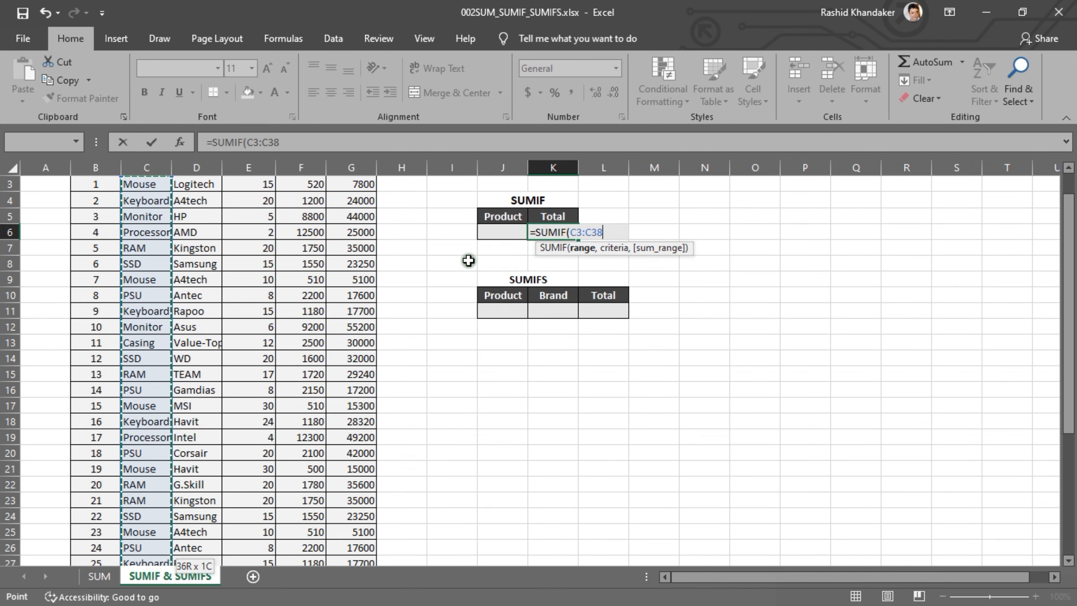
text(,)
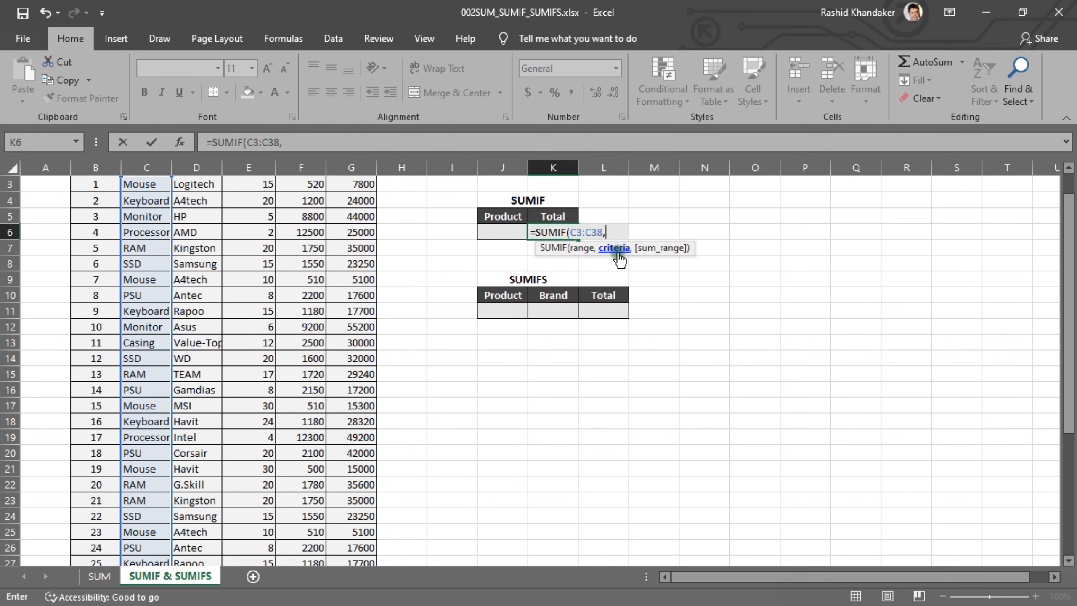
text("RAM)
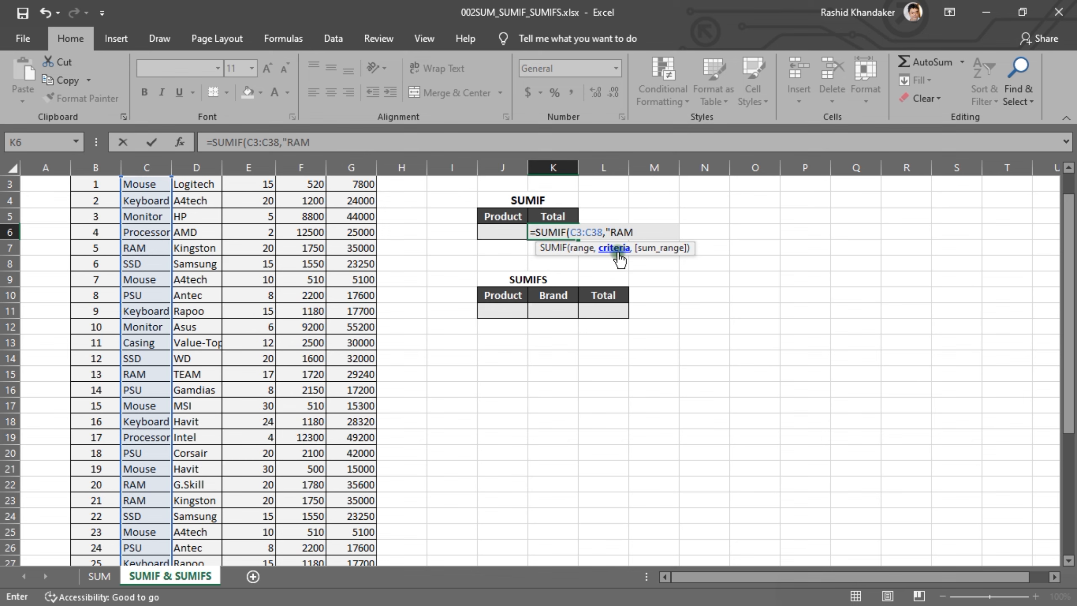
text(")
key(BackSpace)
key(BackSpace)
key(BackSpace)
key(BackSpace)
key(BackSpace)
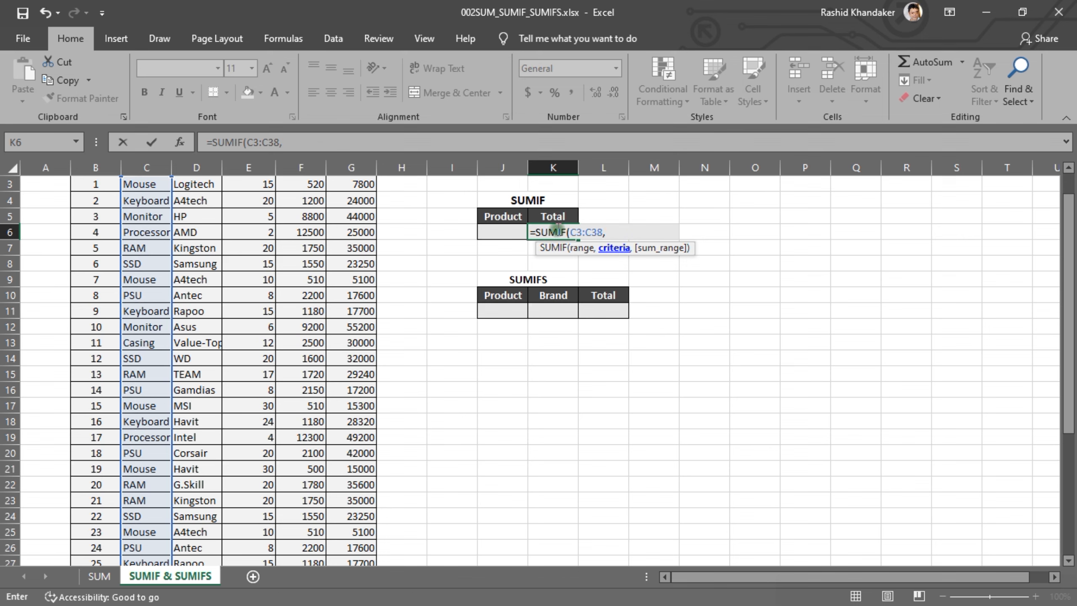
Complete the K6 formula as =SUMIF(C3:C38,J6,G3:G38), using cell J6 as the criteria and the Total column as the sum range
click(498, 234)
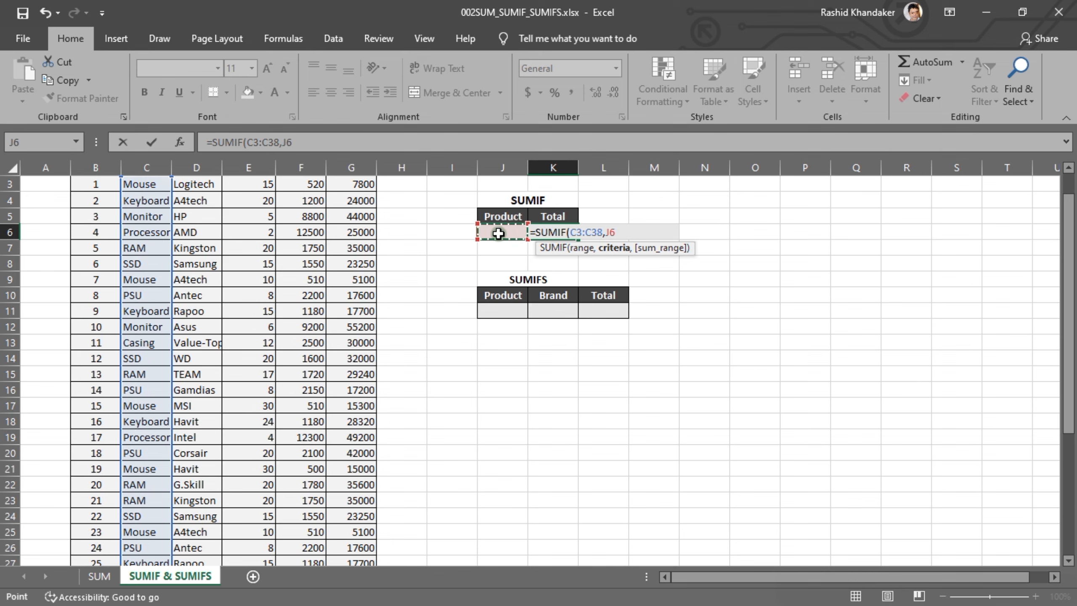
text(,)
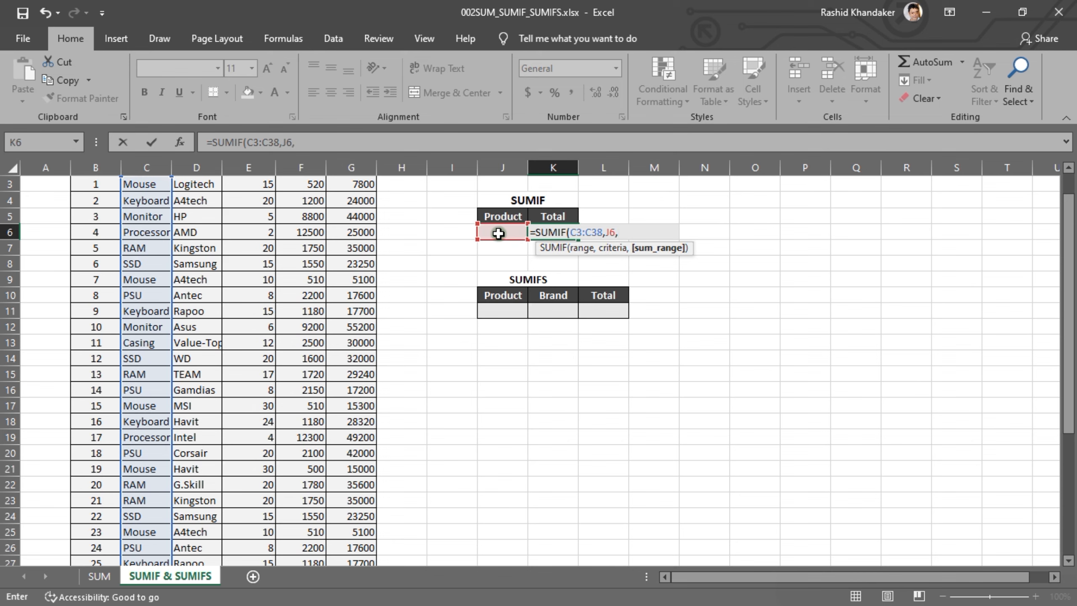
click(659, 247)
scroll(377, 272, up, 1)
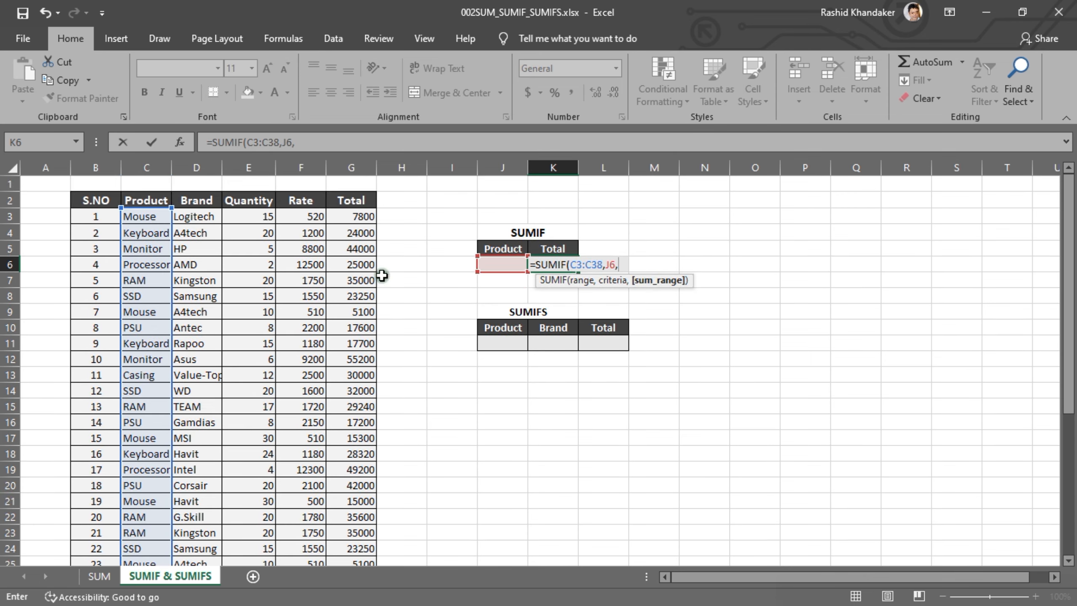
drag(352, 216, 361, 422)
scroll(604, 363, up, 7)
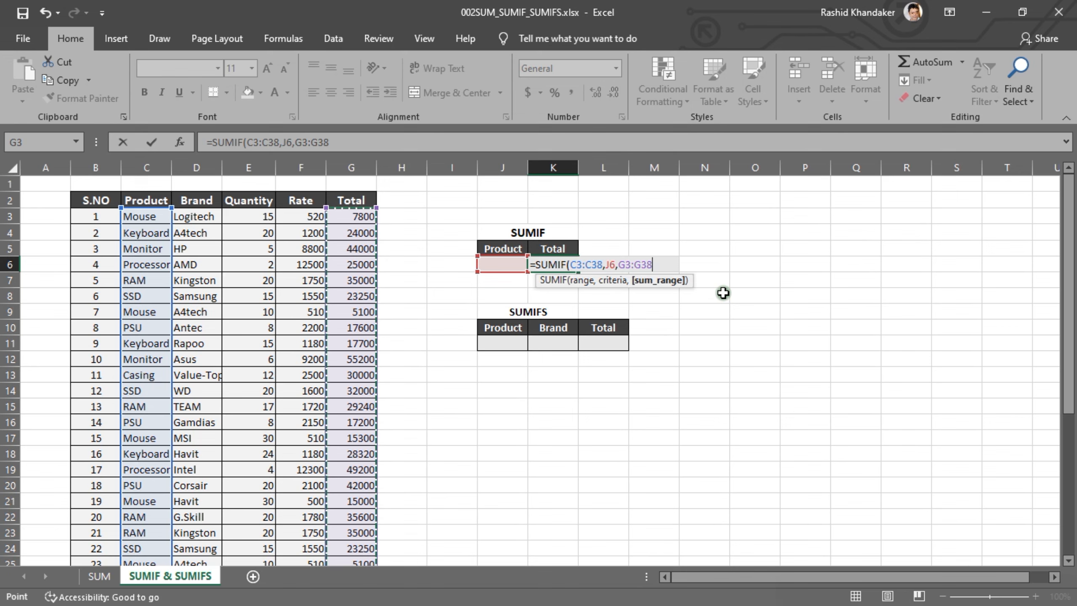
text())
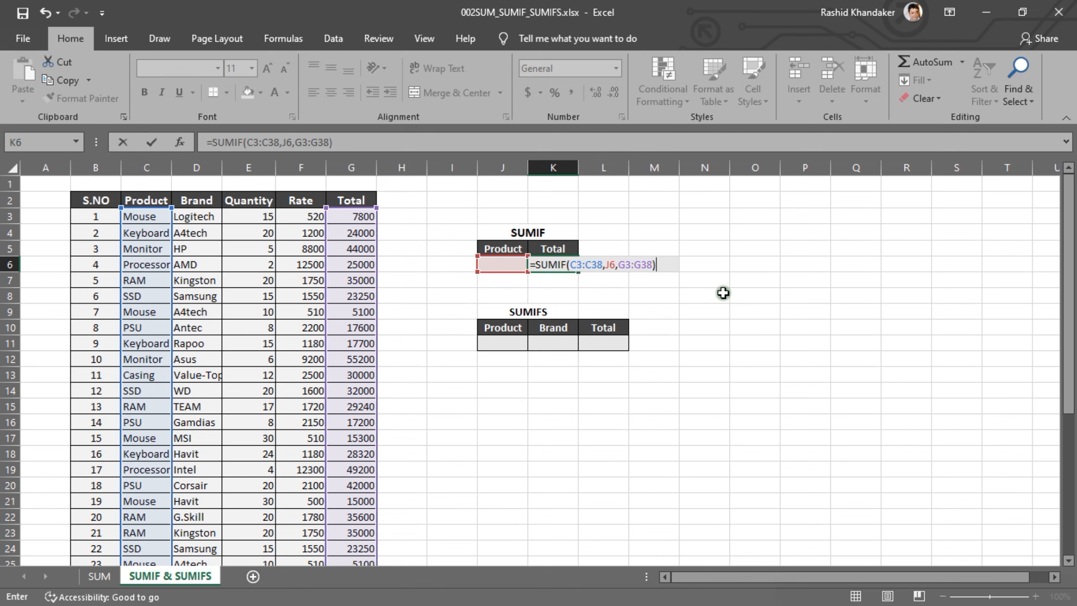
key(Return)
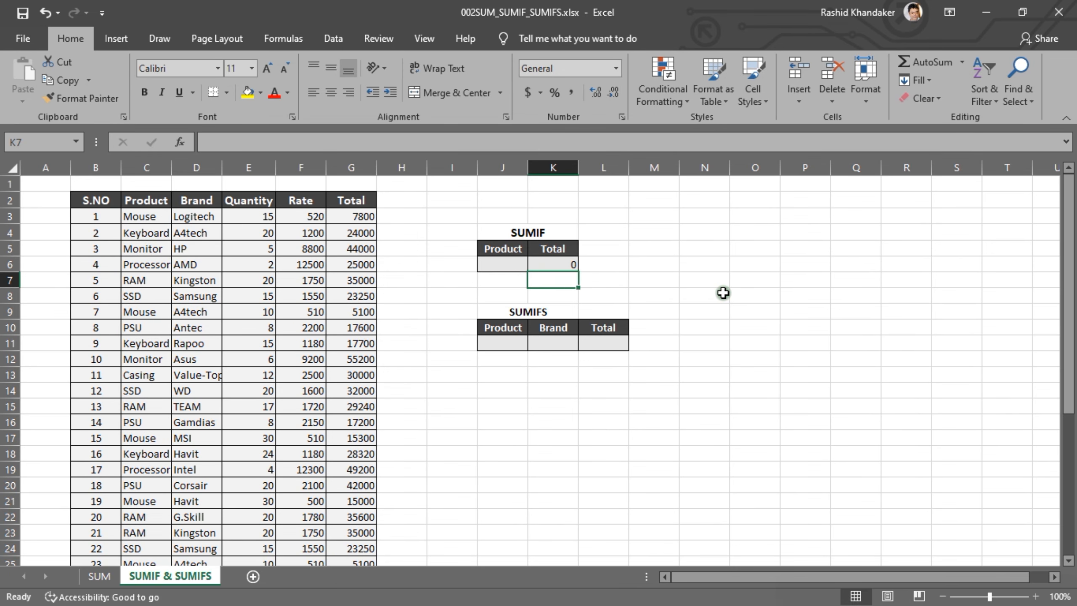
Test the SUMIF total by entering Mouse and then RAM as the product in J6
click(495, 263)
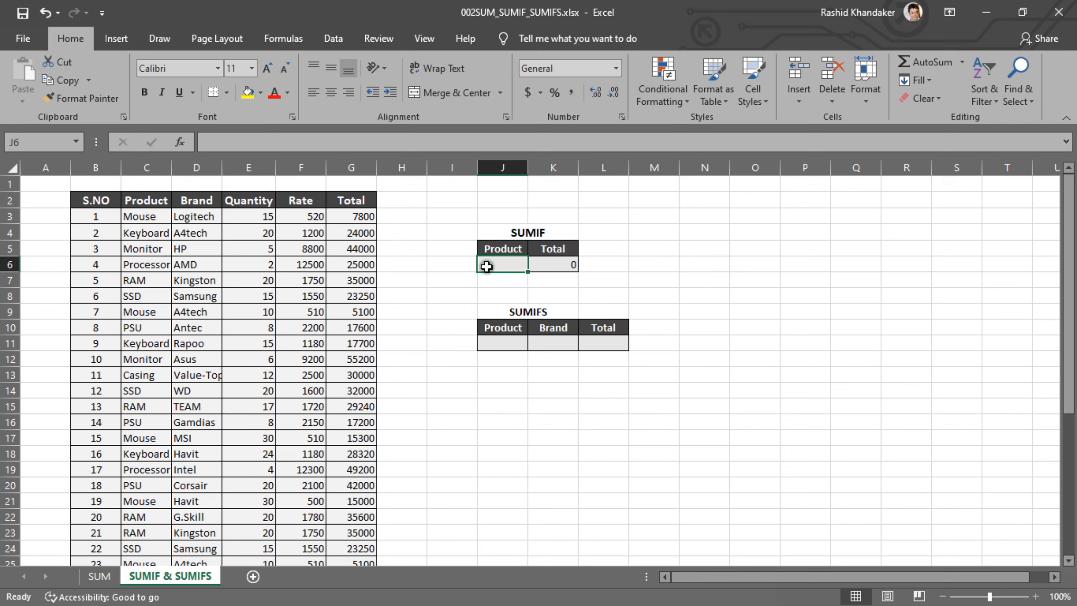
text(Mouse)
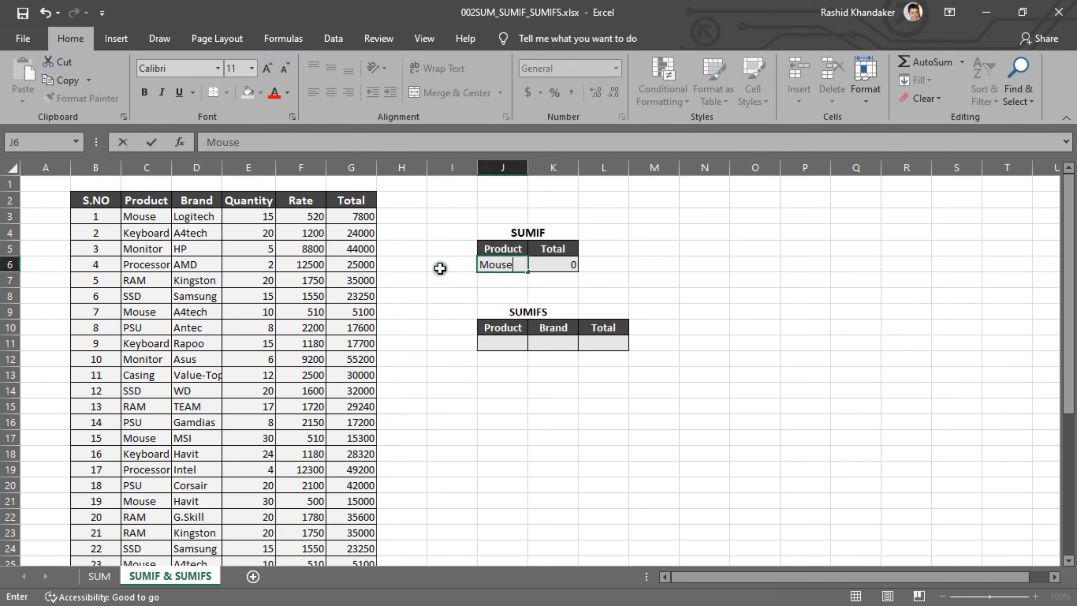
key(Return)
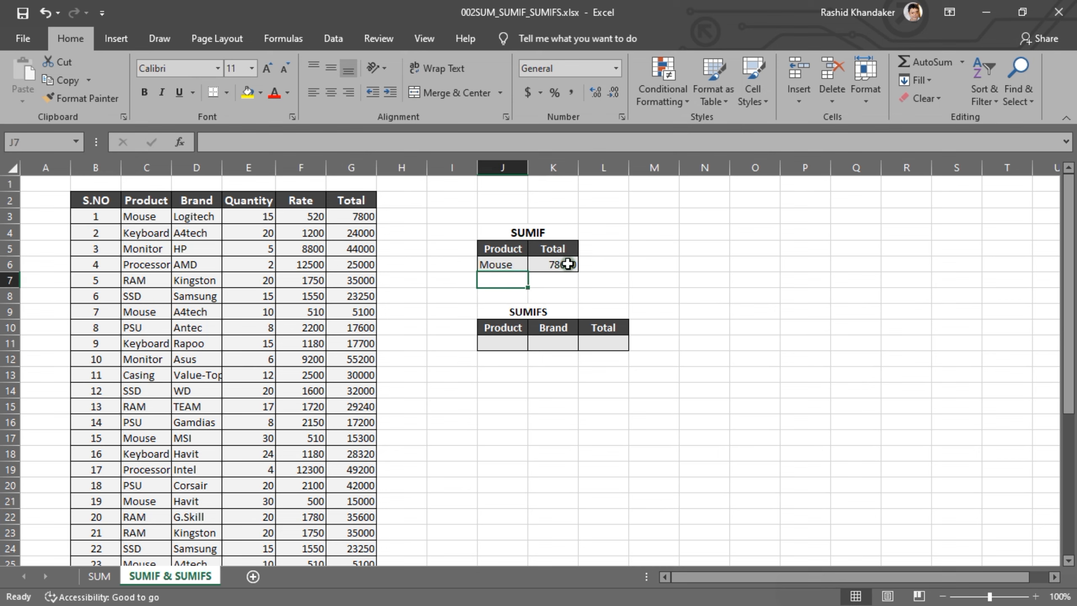
click(502, 265)
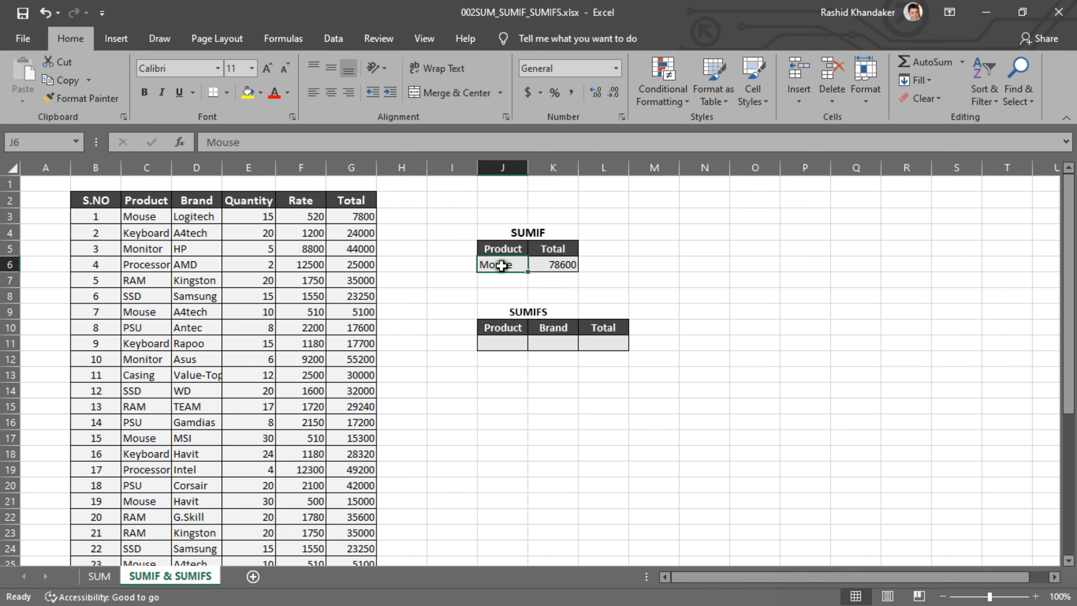
text(RAM)
key(Return)
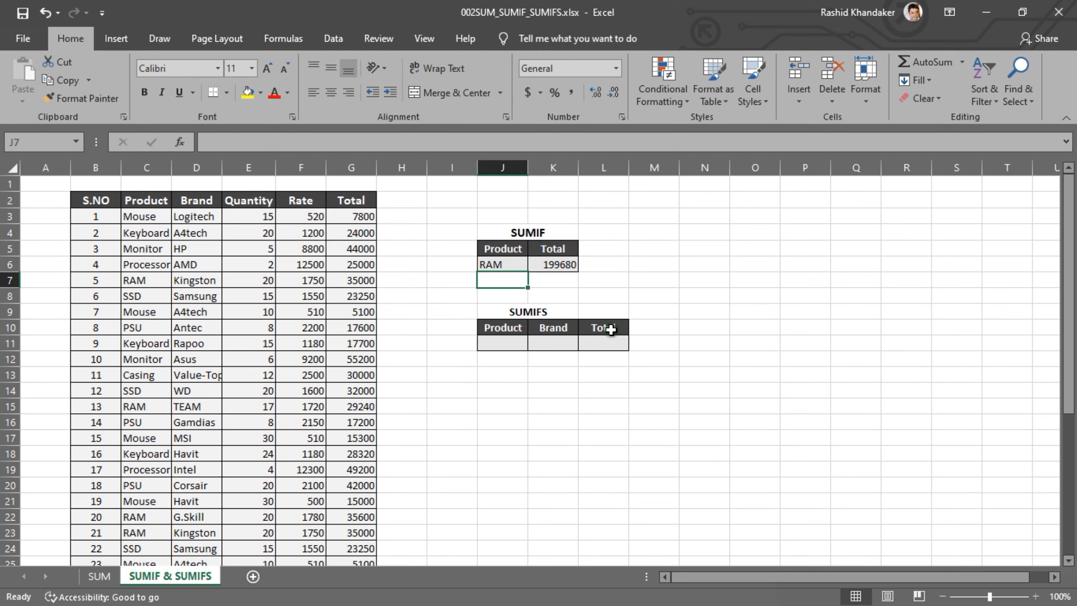
Start a SUMIFS formula in L11 with the Total values G3:G38 as the sum range
click(604, 345)
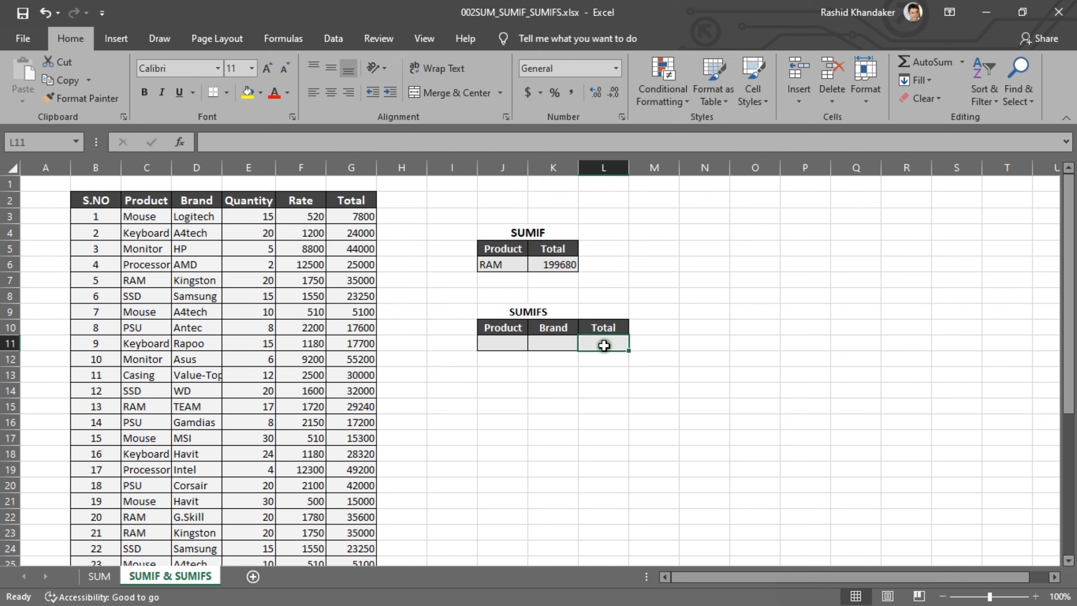
text(=SUMIFS()
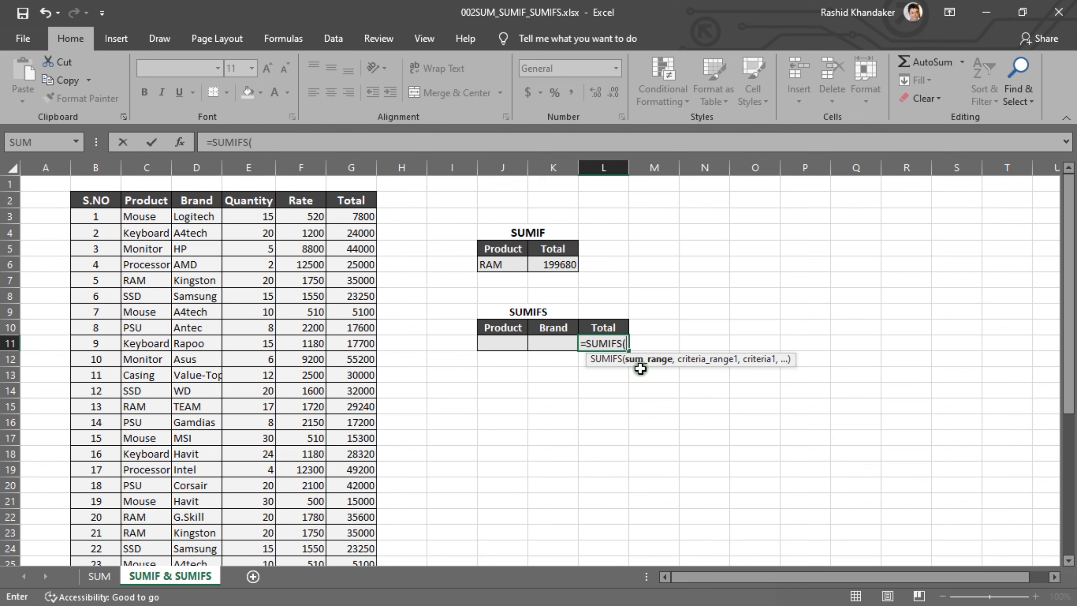
click(357, 217)
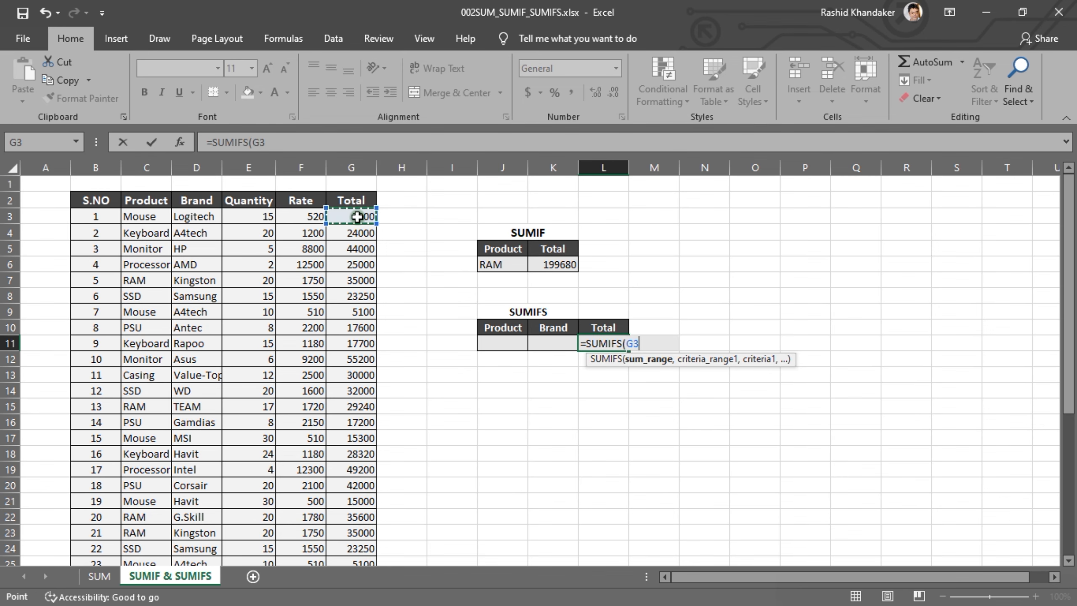
key(ctrl+shift+Down)
text(,)
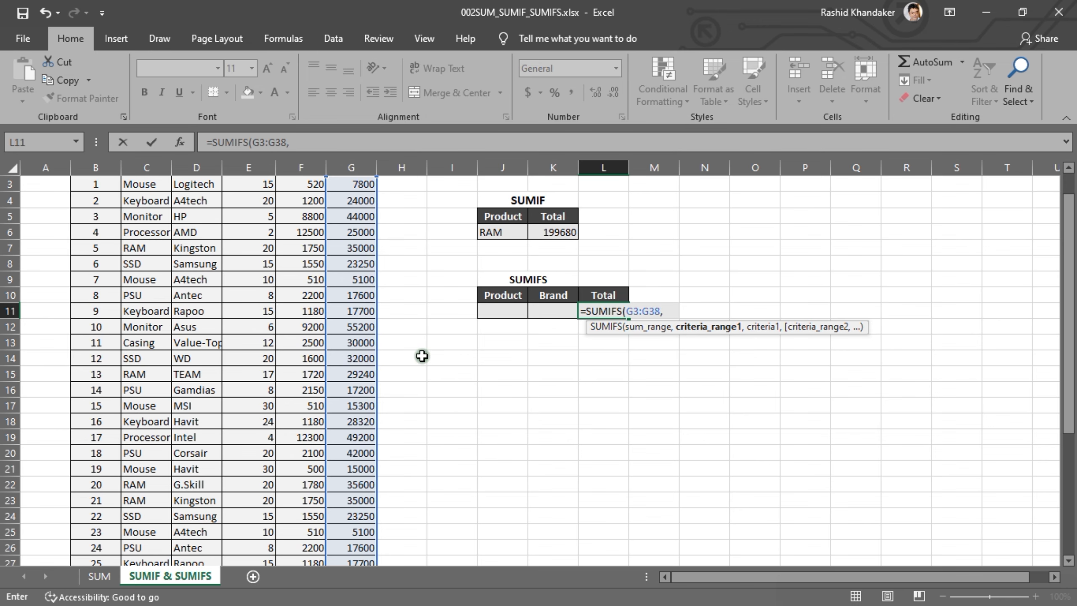
Add the first condition to the SUMIFS formula, matching the Product values C3:C38 against cell J11
scroll(423, 356, up, 1)
click(145, 218)
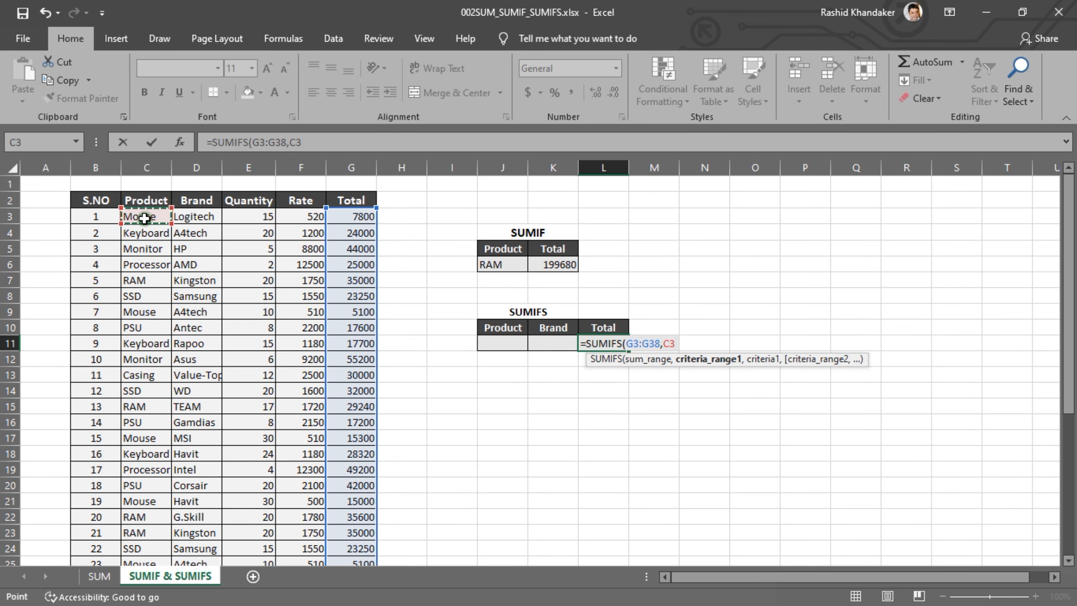
key(ctrl+shift+Down)
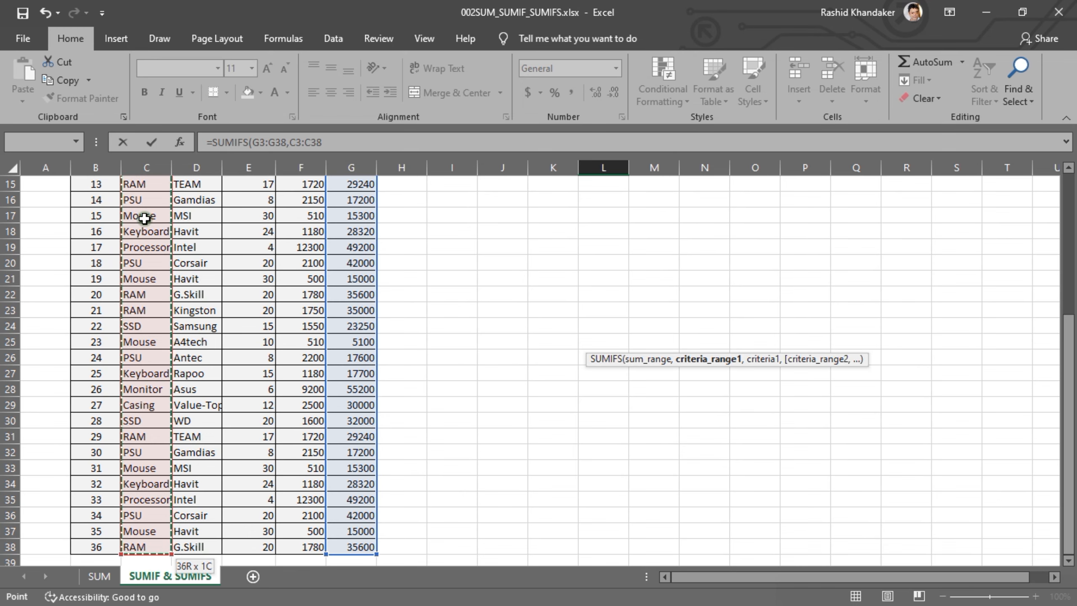
text(,)
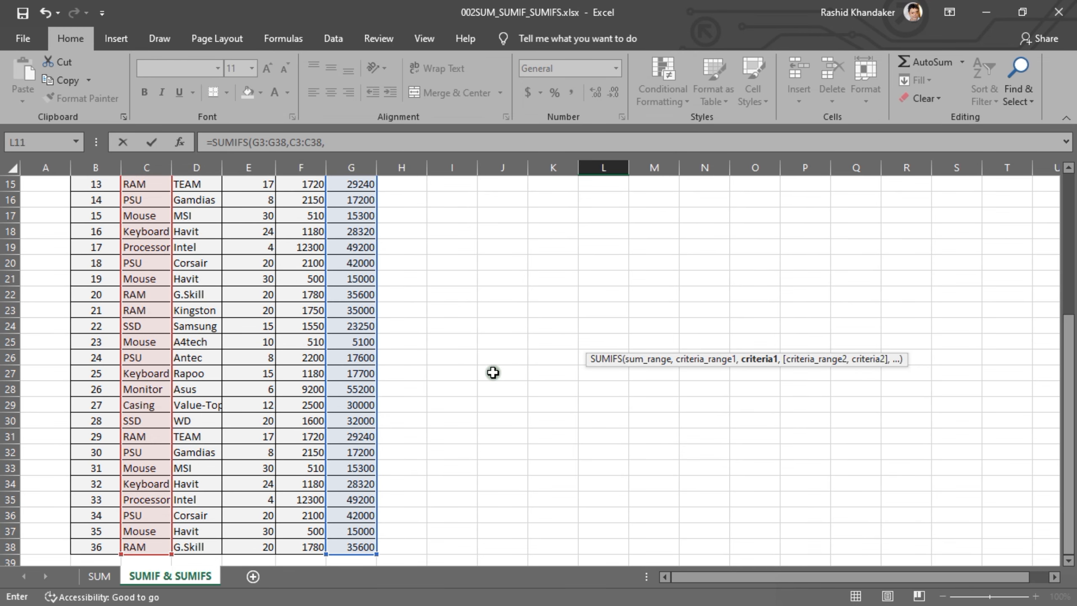
scroll(492, 369, up, 5)
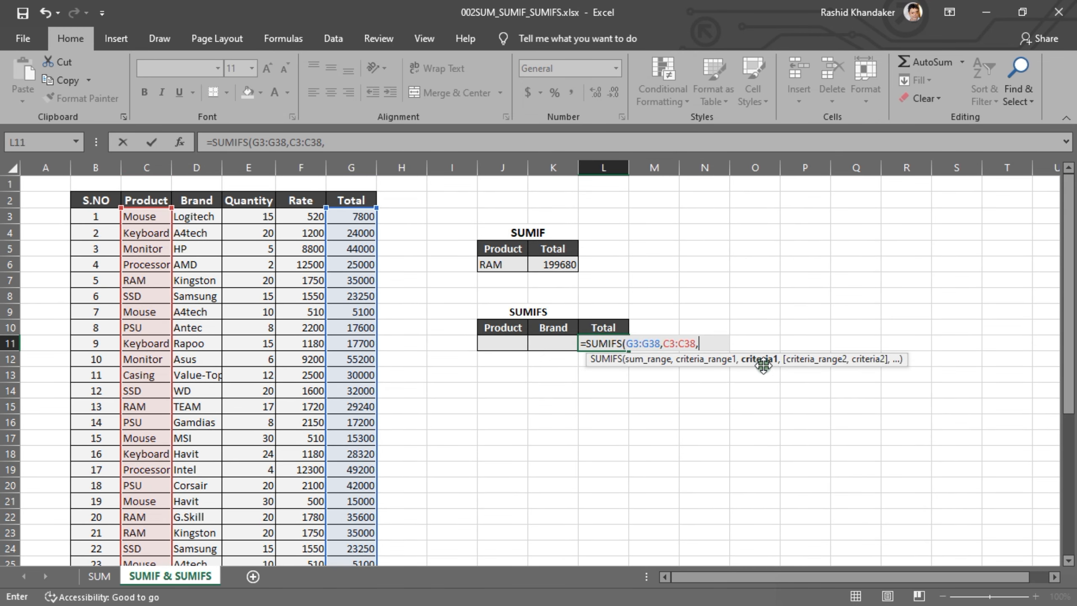
click(500, 344)
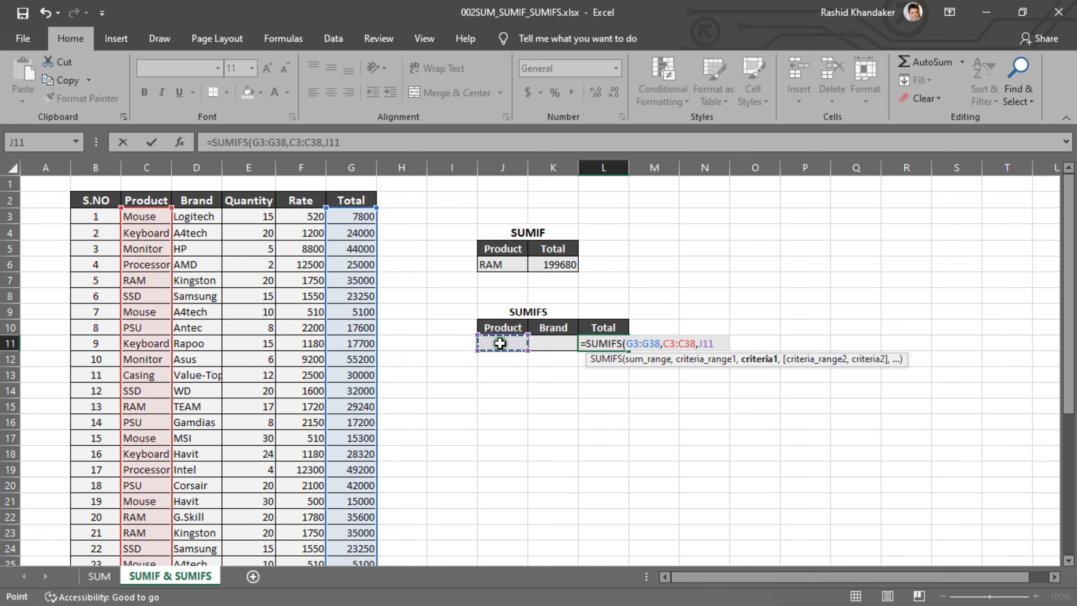
text(,)
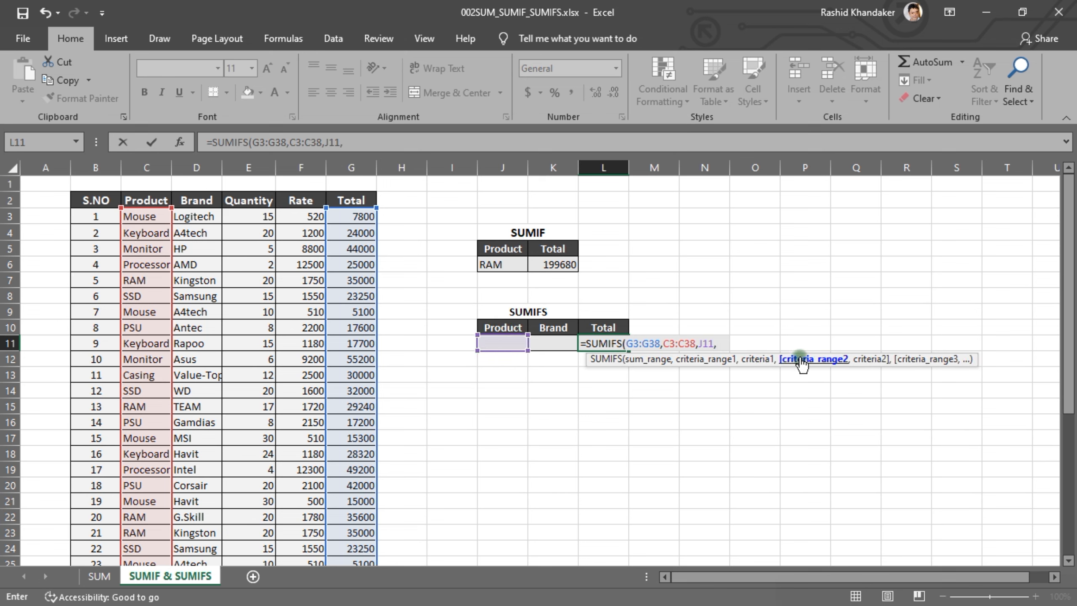
Complete the L11 SUMIFS formula with a second condition matching the Brand values D3:D38 against cell K11
click(193, 217)
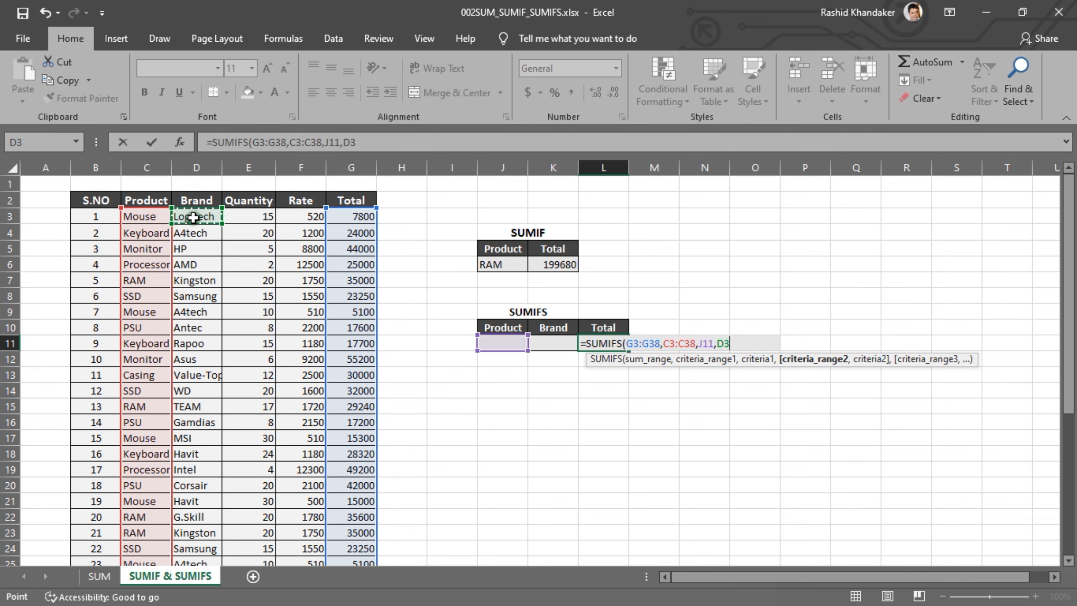
key(ctrl+shift+Down)
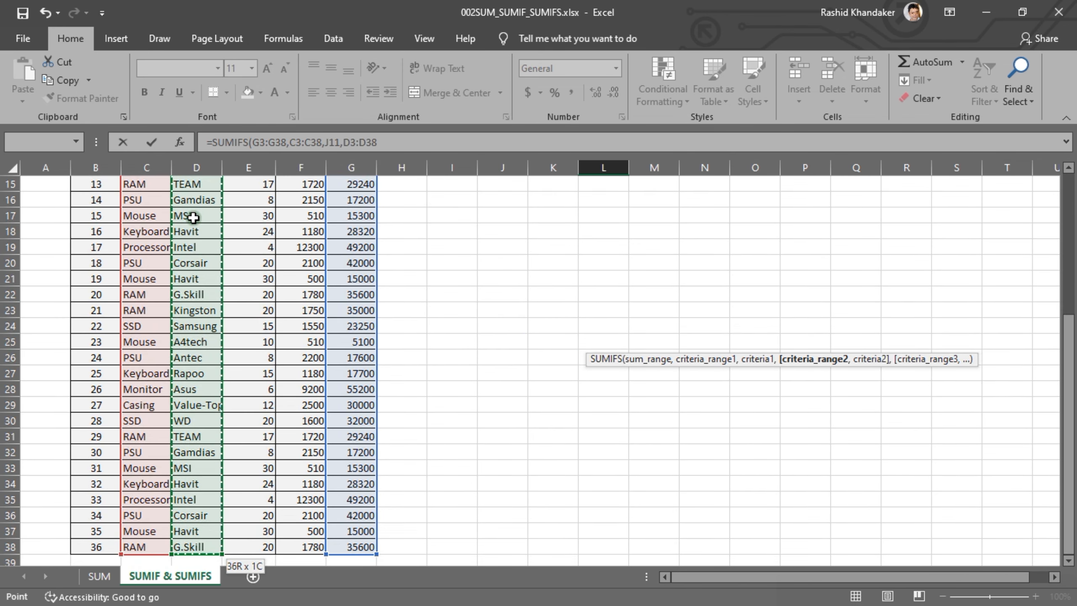
text(,)
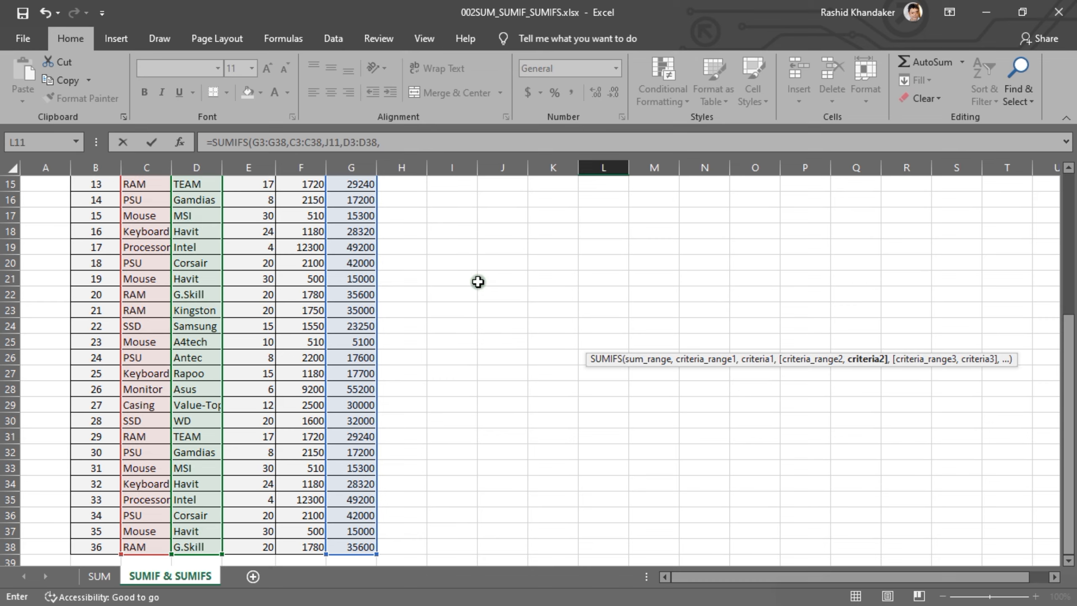
scroll(486, 335, up, 4)
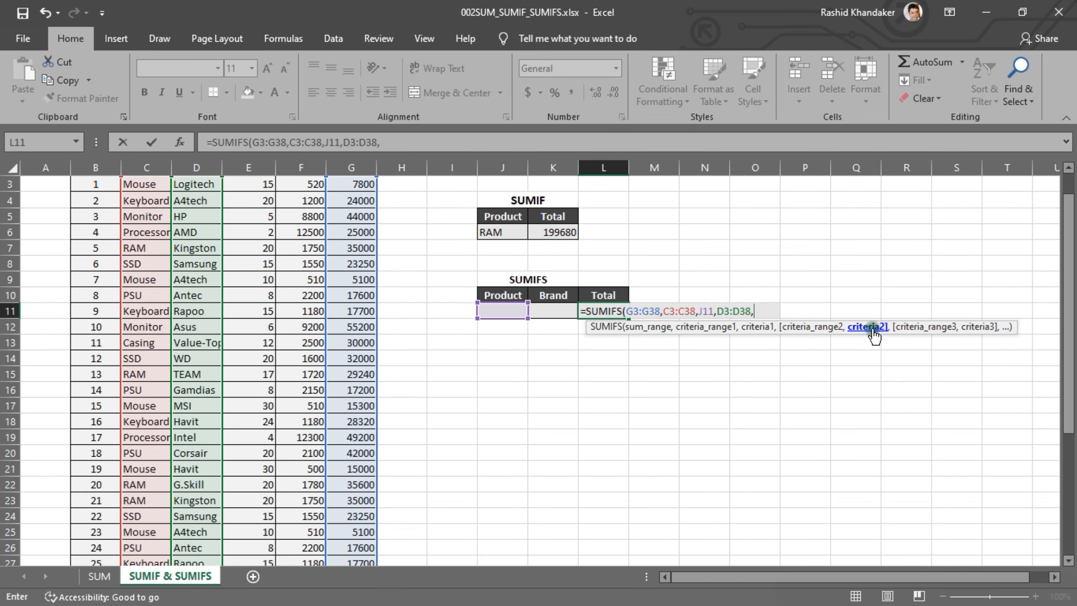
click(550, 310)
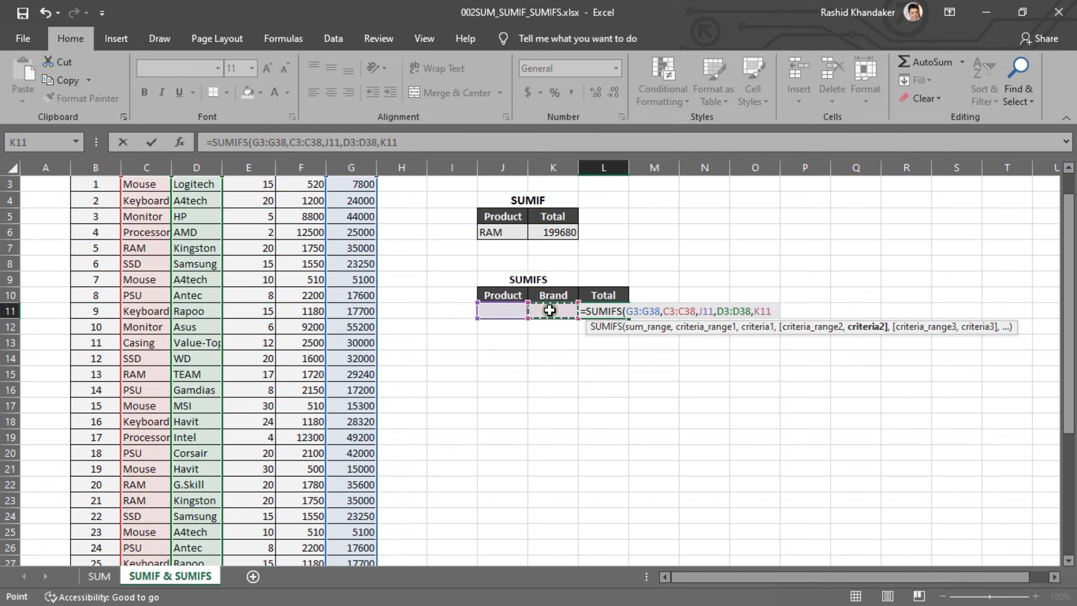
text())
key(Return)
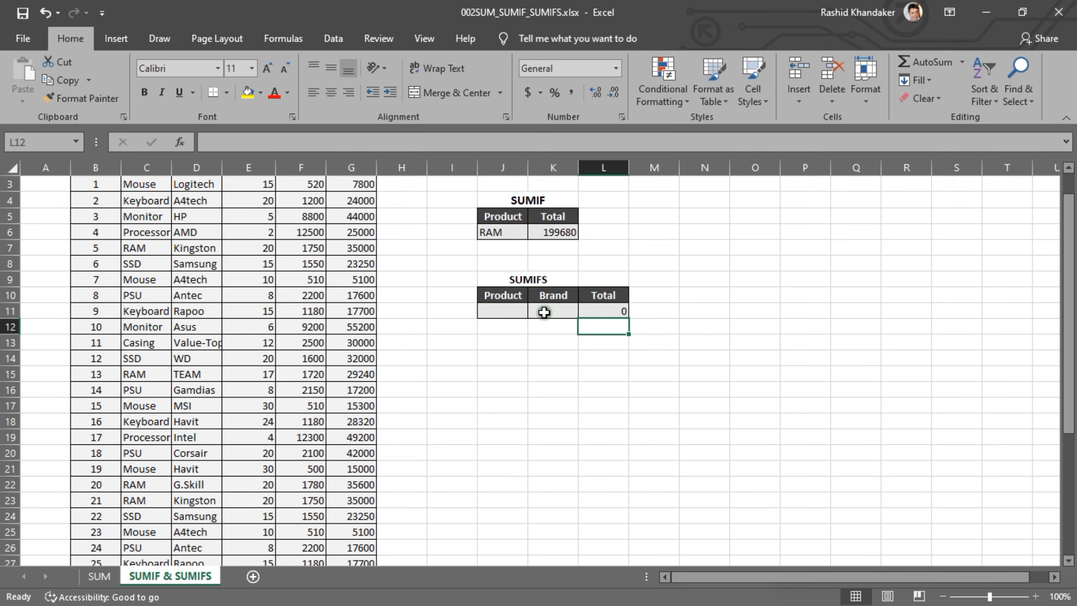
Test the SUMIFS total by entering Mouse as the product in J11 and Logitech as the brand in K11
click(503, 312)
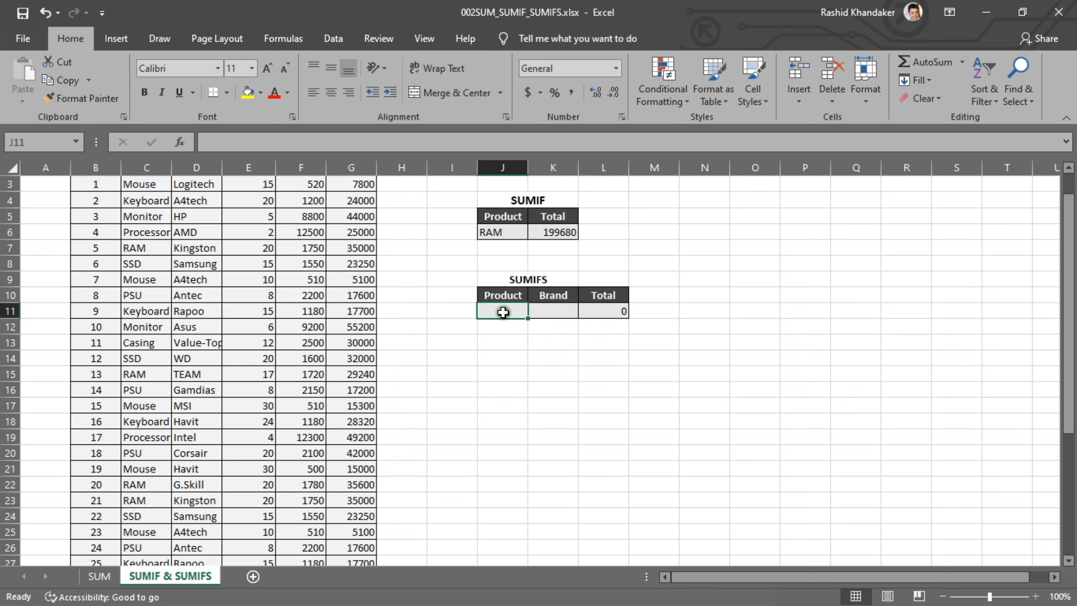
text(Mouse)
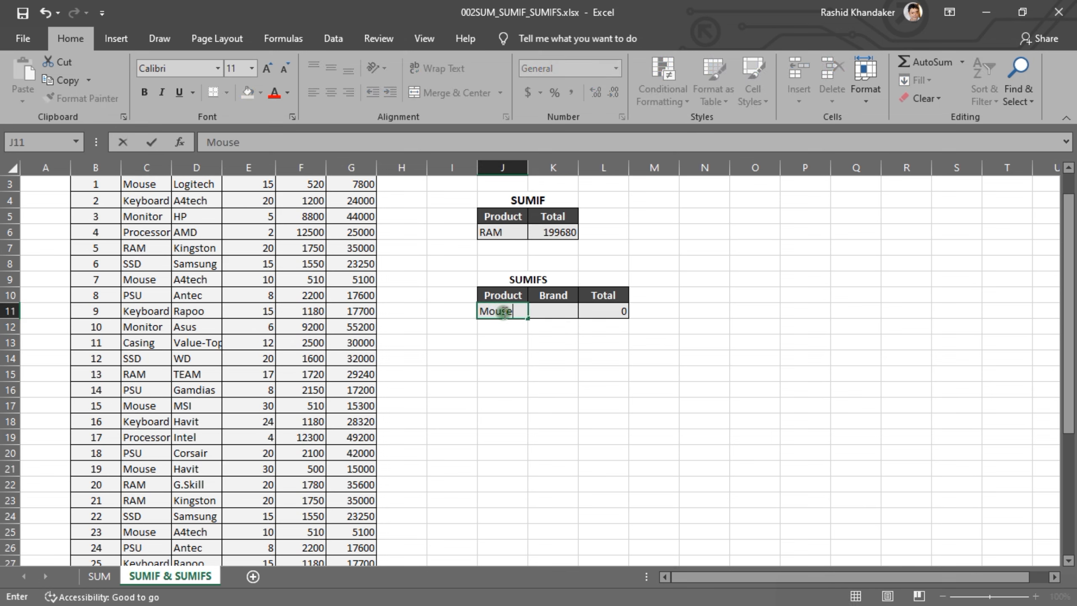
key(Tab)
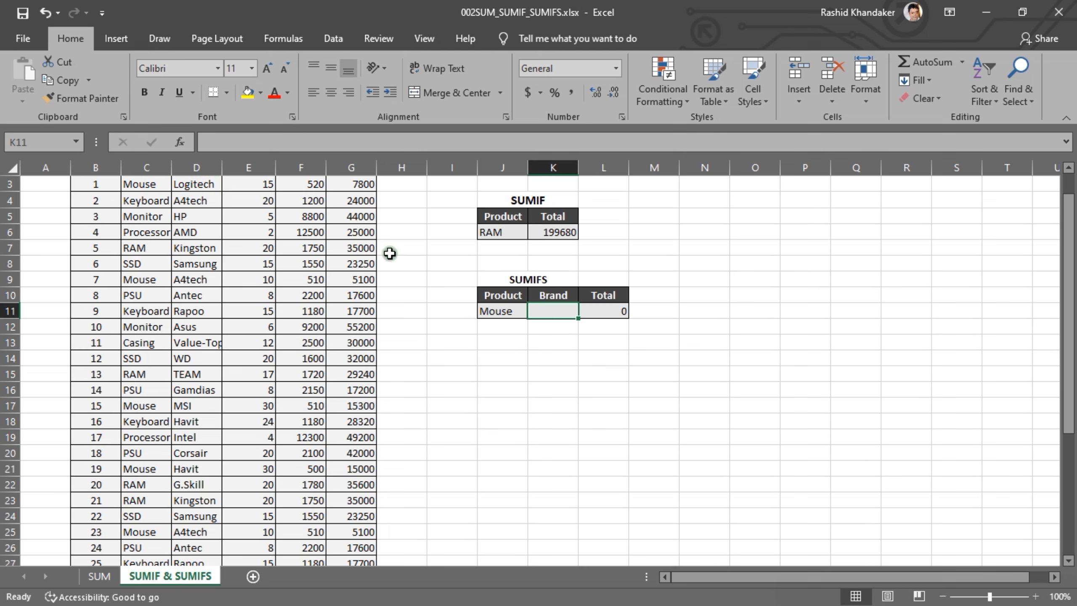
text(Lo)
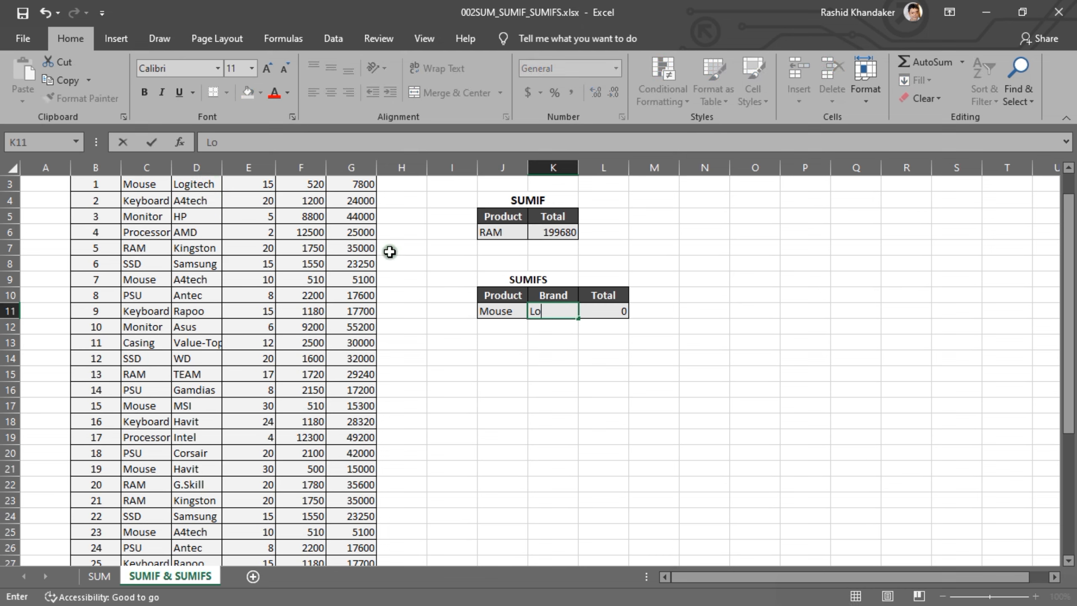
text(gitech)
key(Return)
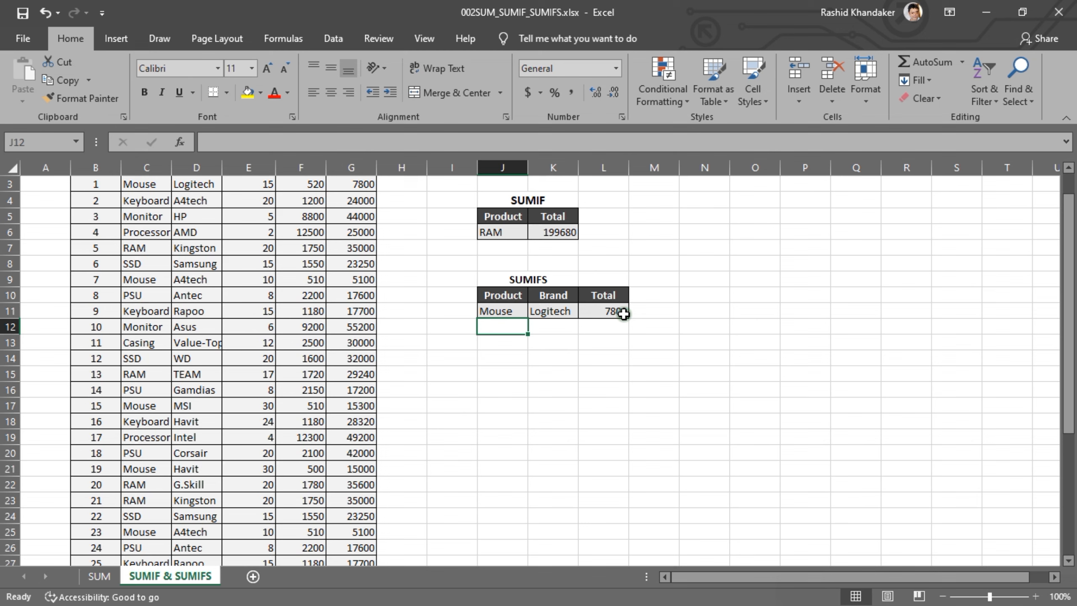
Change the brand in K11 to MSI to test the SUMIFS total for another mouse brand
click(553, 311)
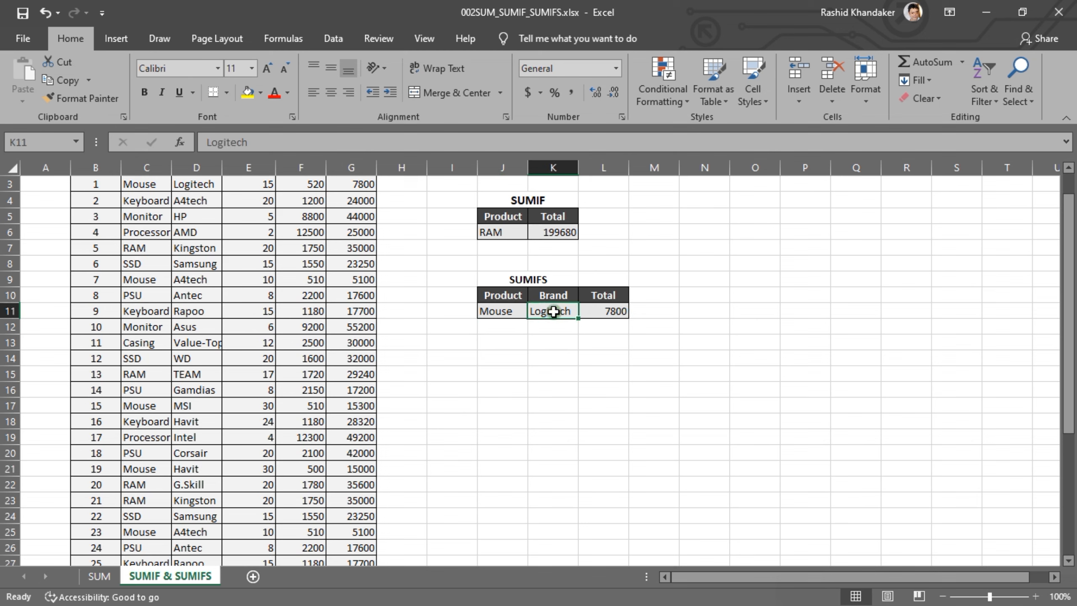
text(MSI)
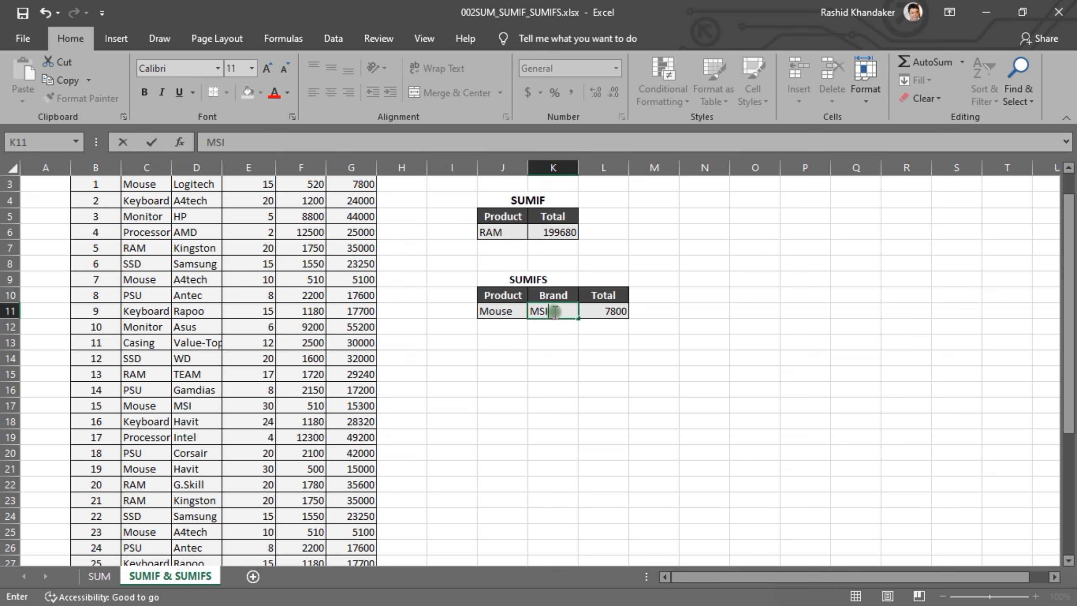
key(Return)
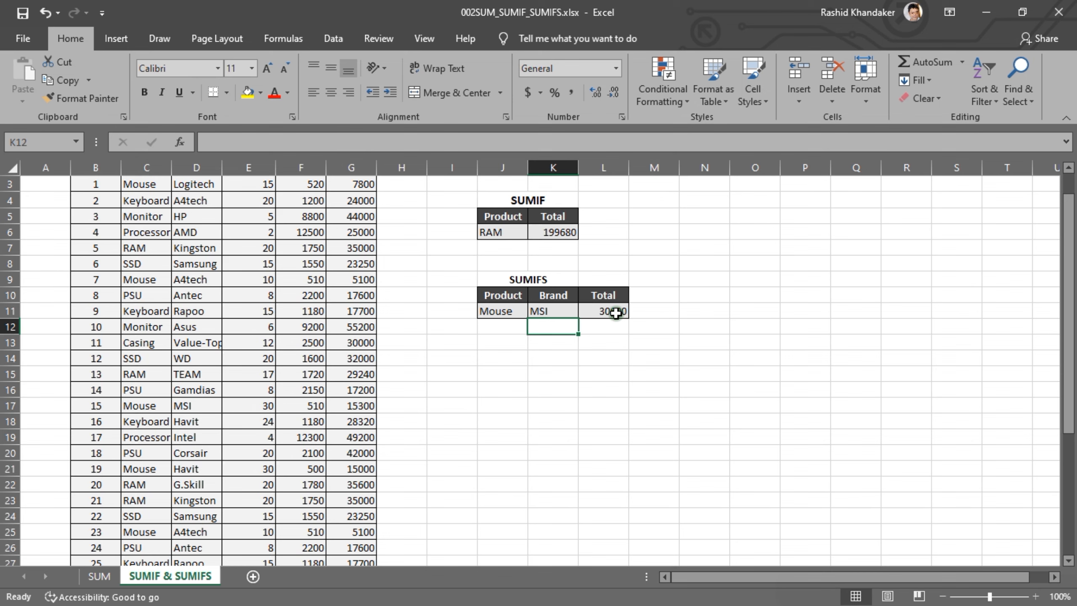
Set the SUMIFS criteria to product SSD in J11 and brand Samsung in K11
click(490, 311)
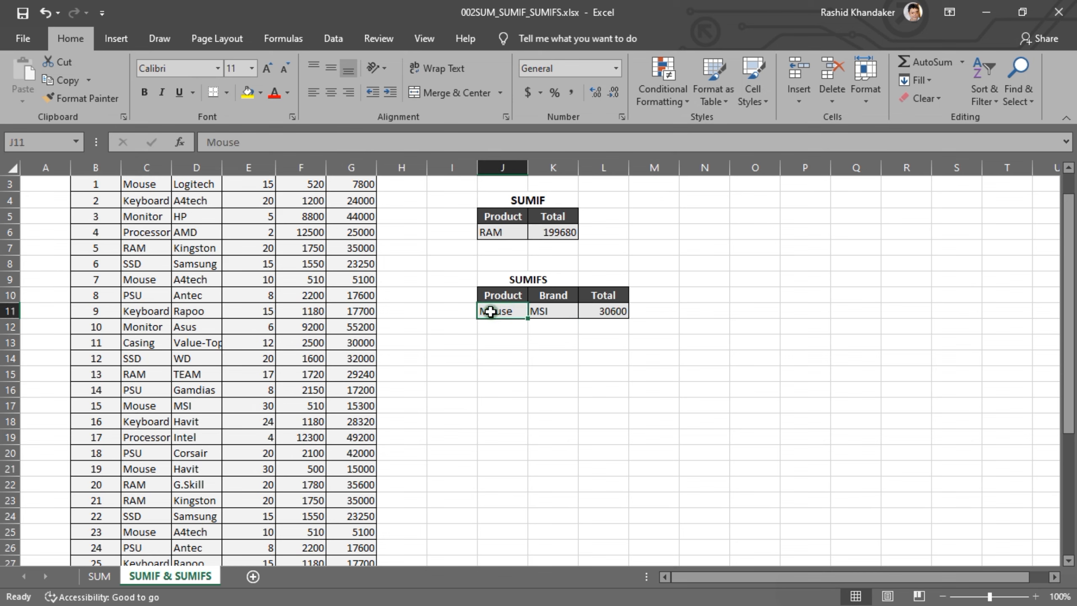
text(SSD)
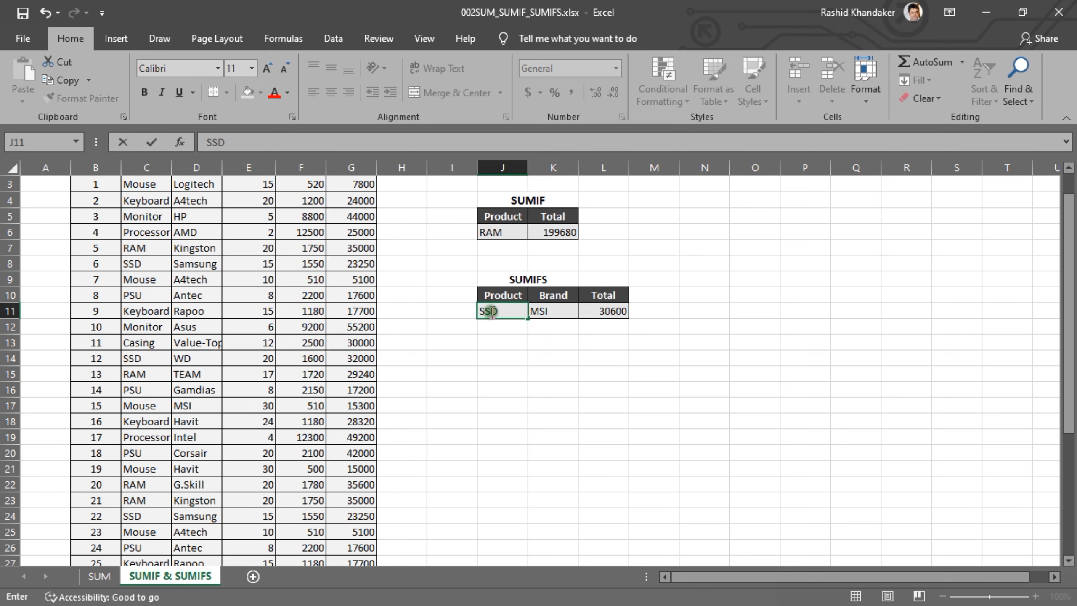
key(Tab)
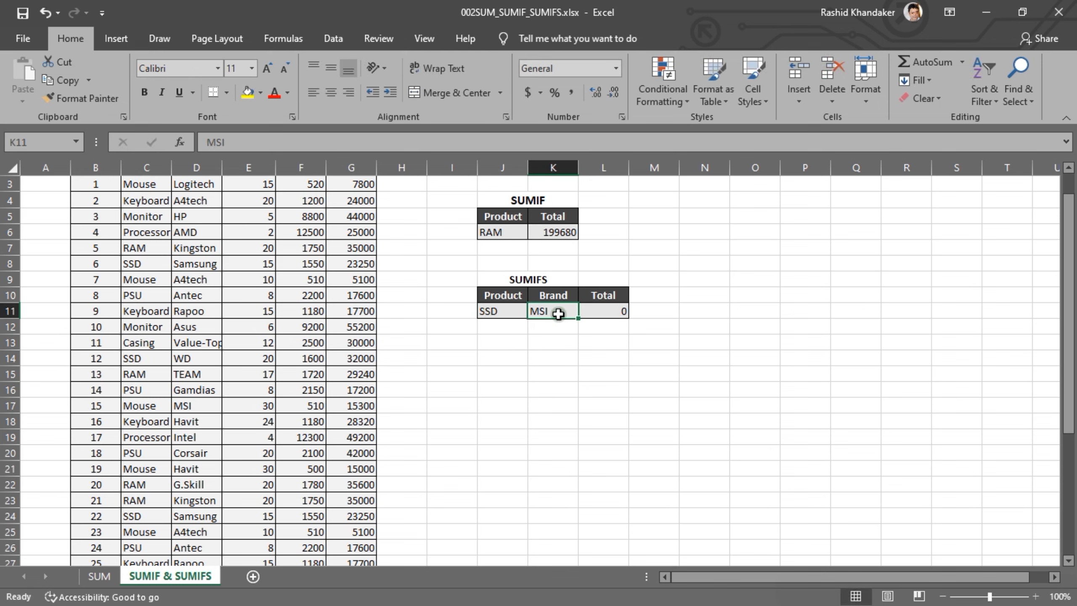
text(S)
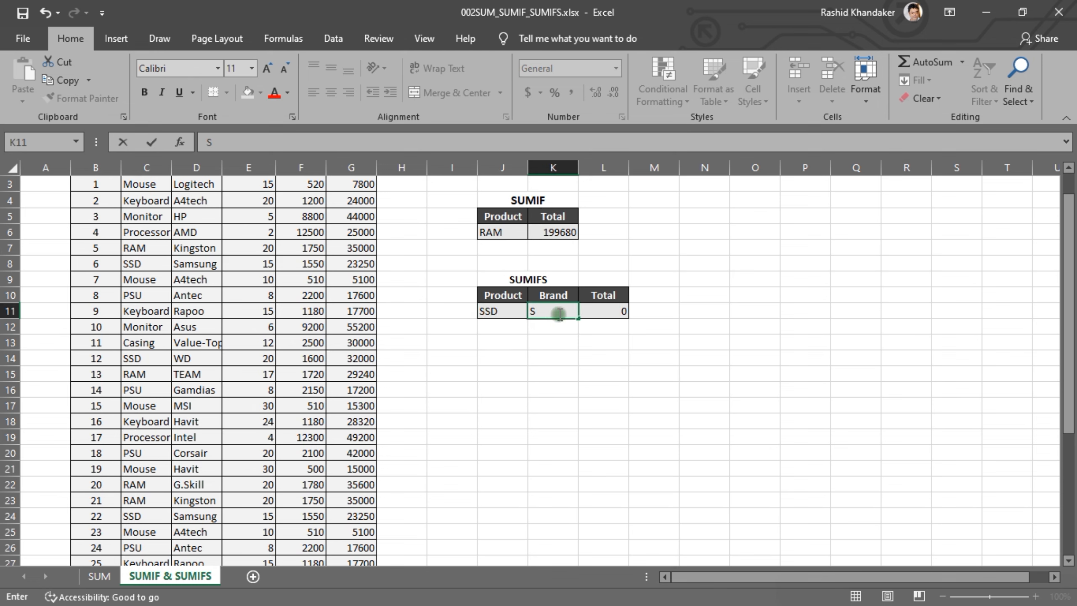
text(amsung)
key(Return)
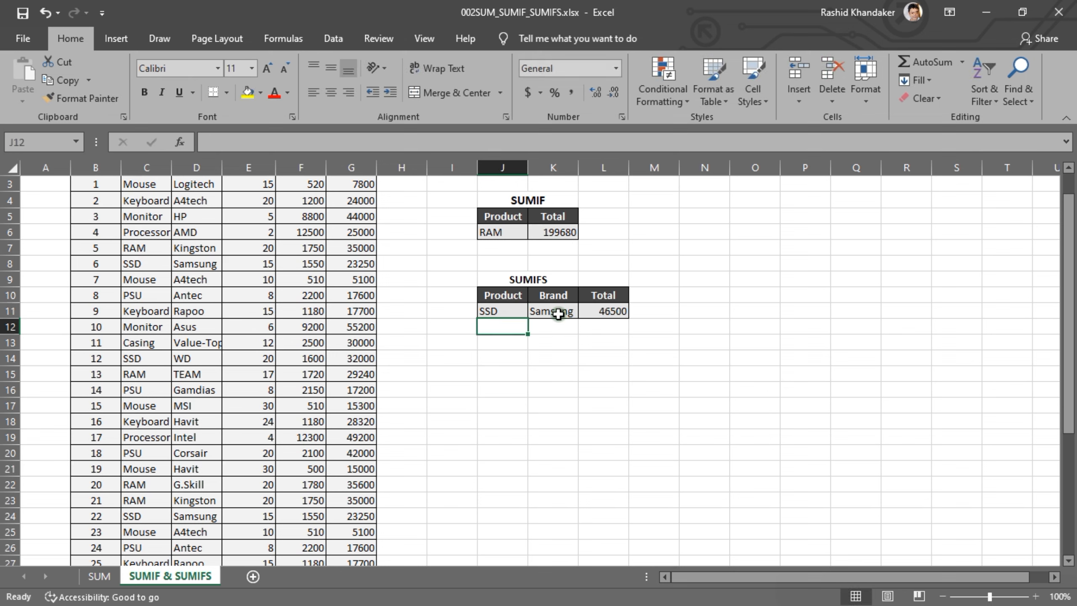